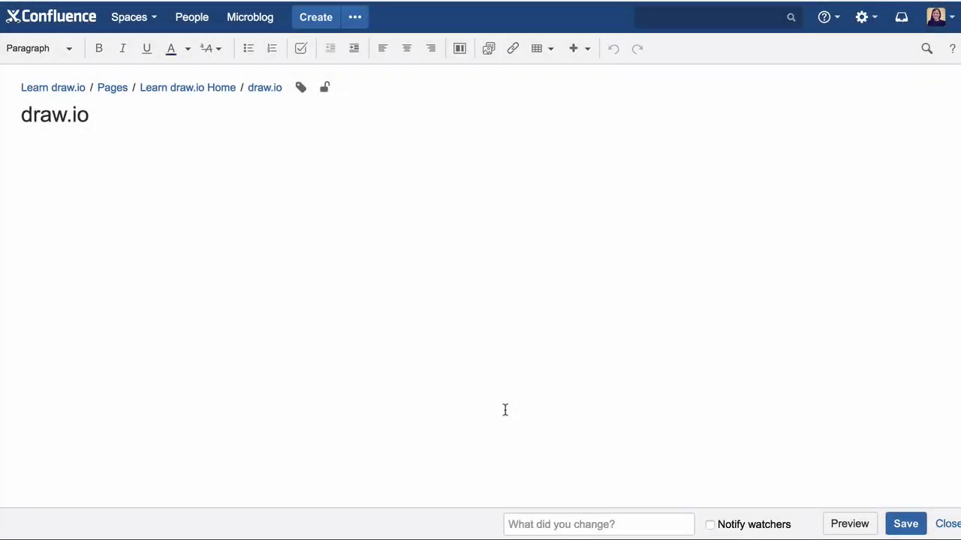
# Insert a draw.io diagram based on the Software Design 'Class' template into the Confluence page.
pyautogui.click(578, 48)
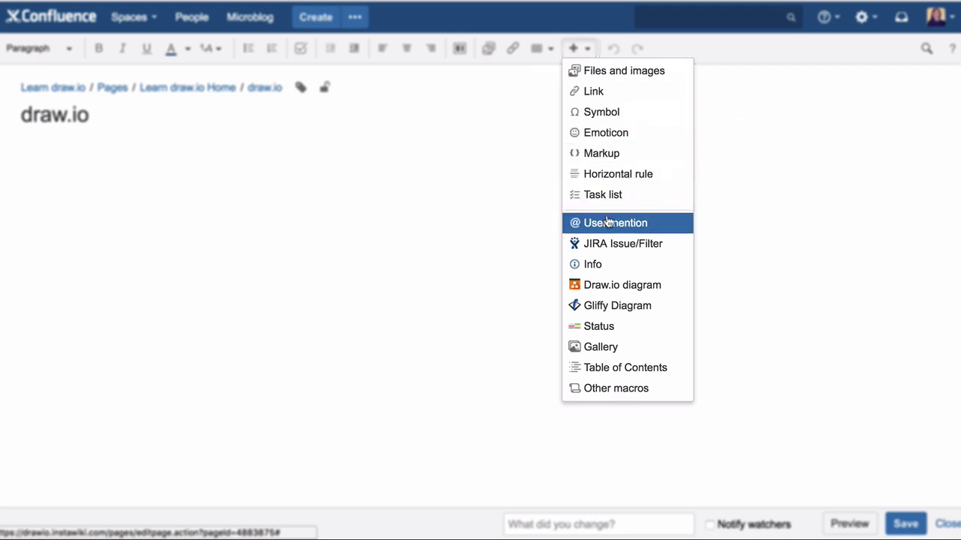
pyautogui.click(610, 286)
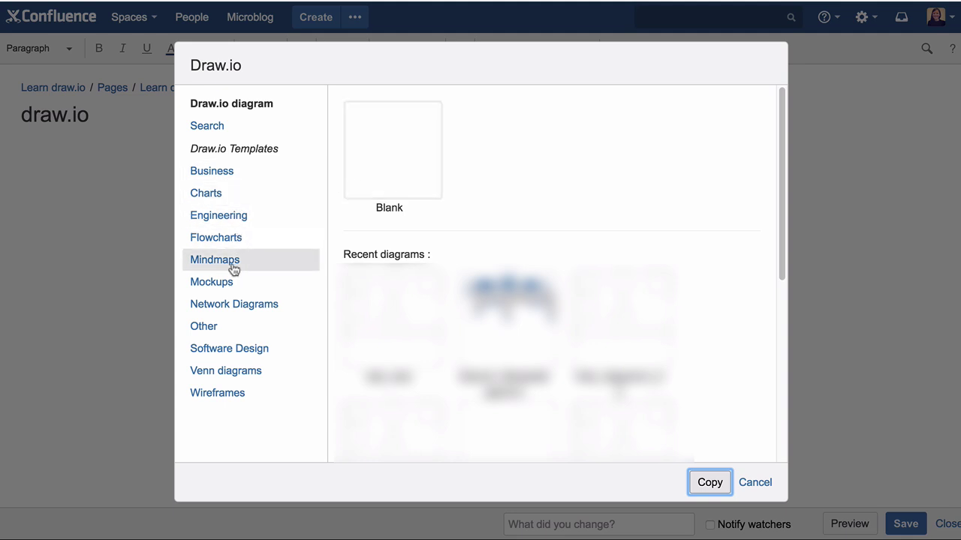
pyautogui.click(232, 353)
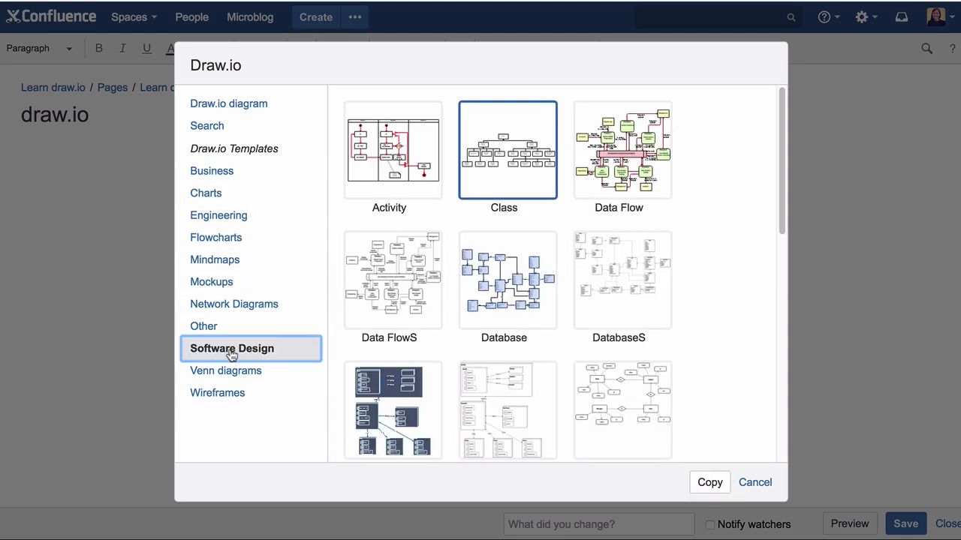
pyautogui.click(710, 481)
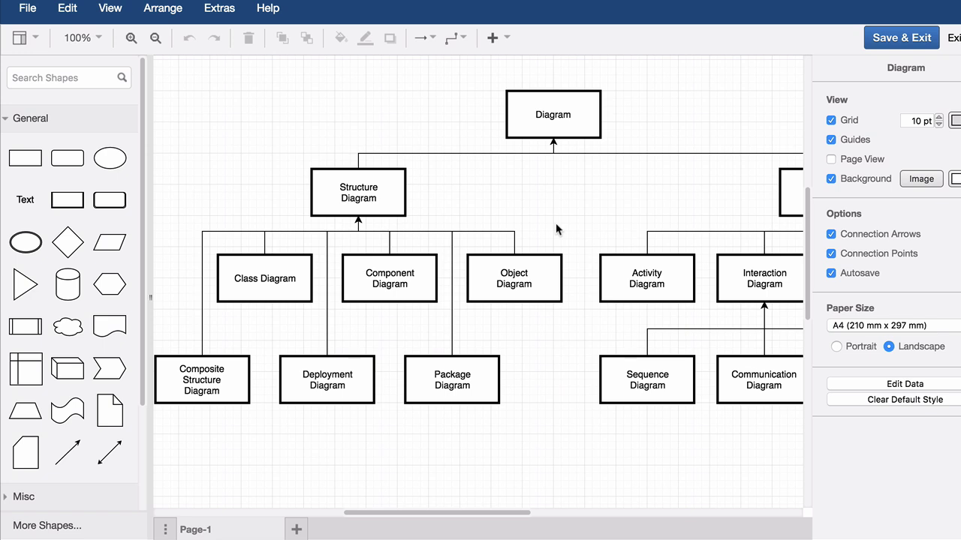
# Place a blank rectangle below the Composite Structure Diagram box and a second one beneath it.
pyautogui.scroll(-3, 555, 223)
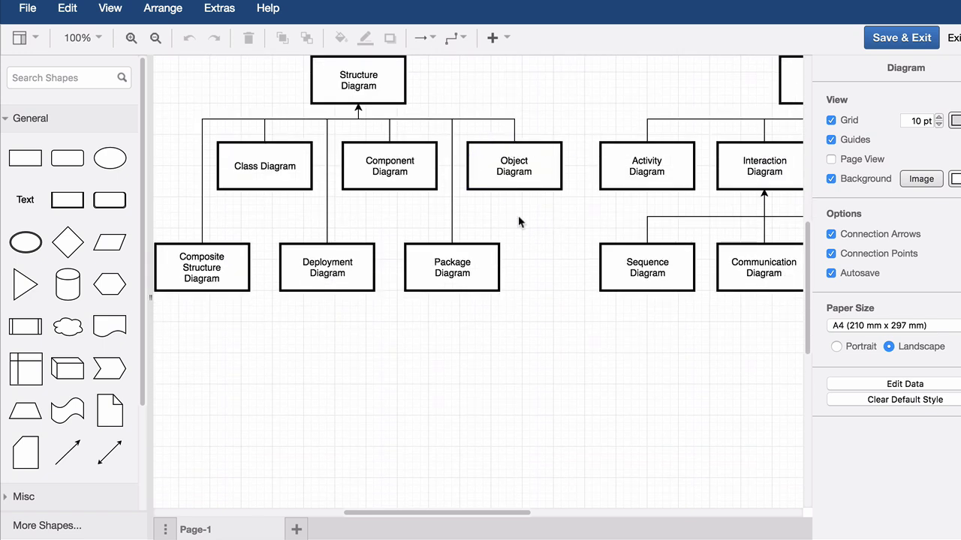
pyautogui.moveTo(25, 158); pyautogui.dragTo(154, 336)
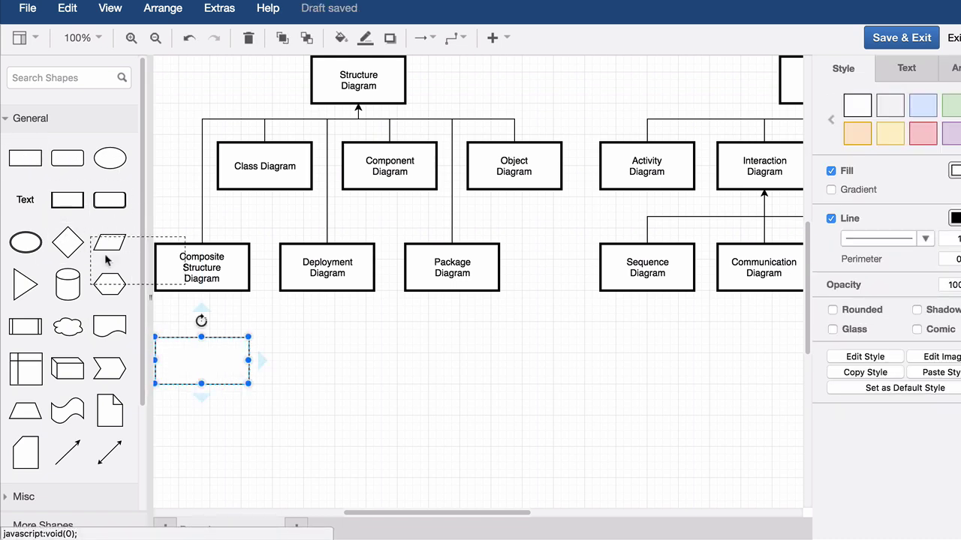
pyautogui.moveTo(122, 281); pyautogui.dragTo(154, 414)
# Clone the upper rectangle to its right and connect the new rectangle to Sequence Diagram.
pyautogui.click(293, 396)
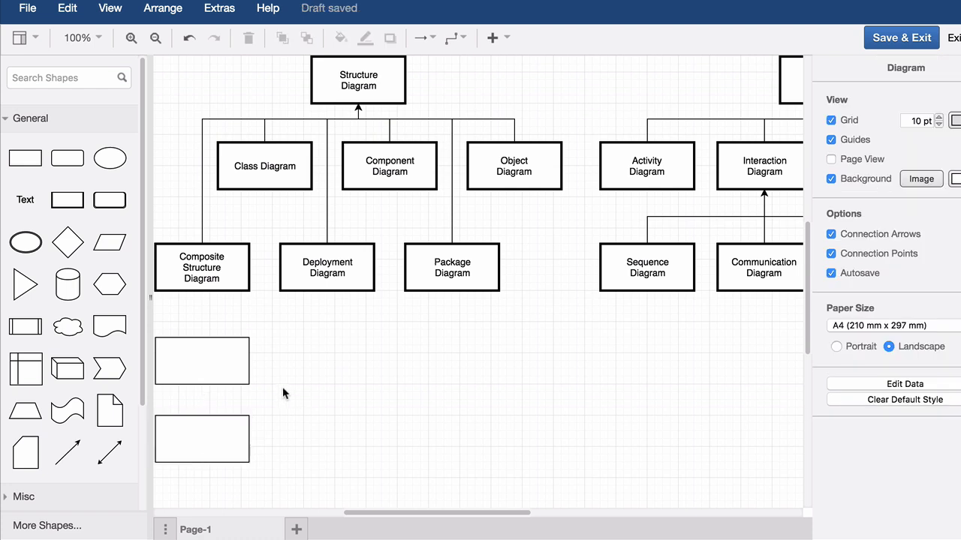
pyautogui.moveTo(241, 362)
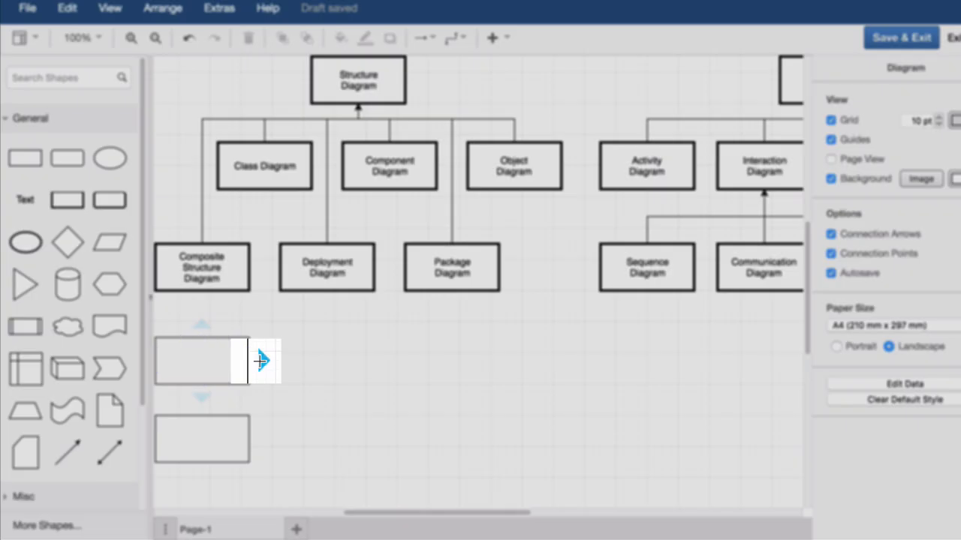
pyautogui.click(260, 361)
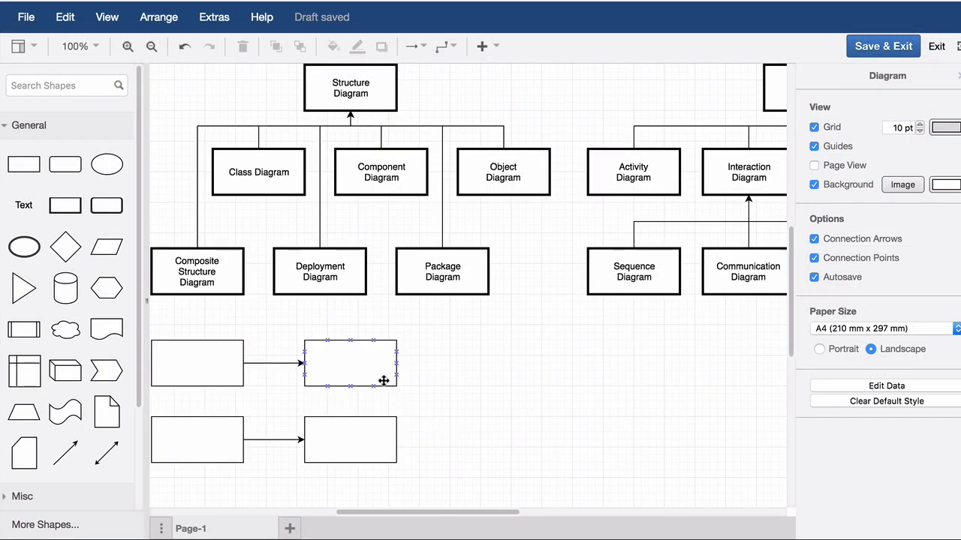
pyautogui.moveTo(376, 373)
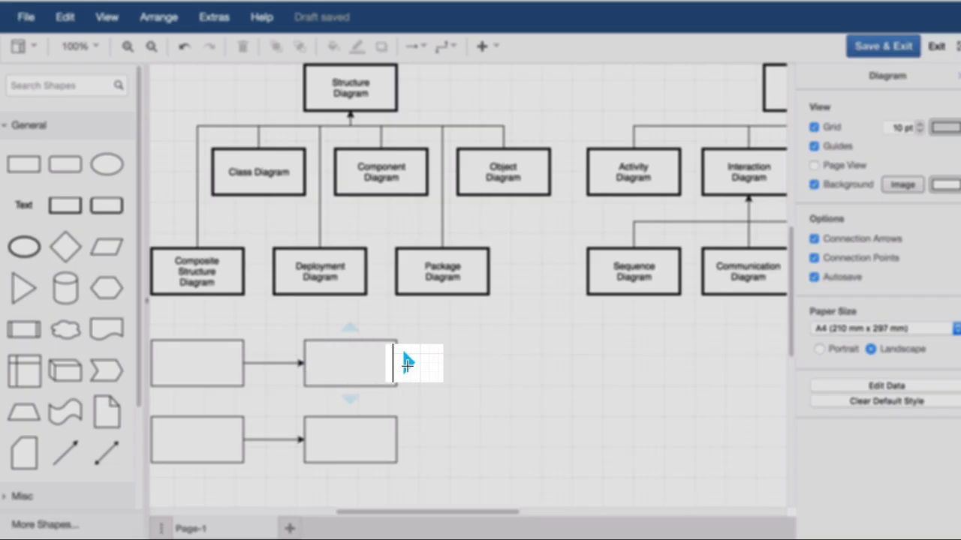
pyautogui.moveTo(405, 363); pyautogui.dragTo(634, 296)
# Connect the lower right rectangle to Sequence Diagram, routing its horizontal run further down.
pyautogui.click(501, 420)
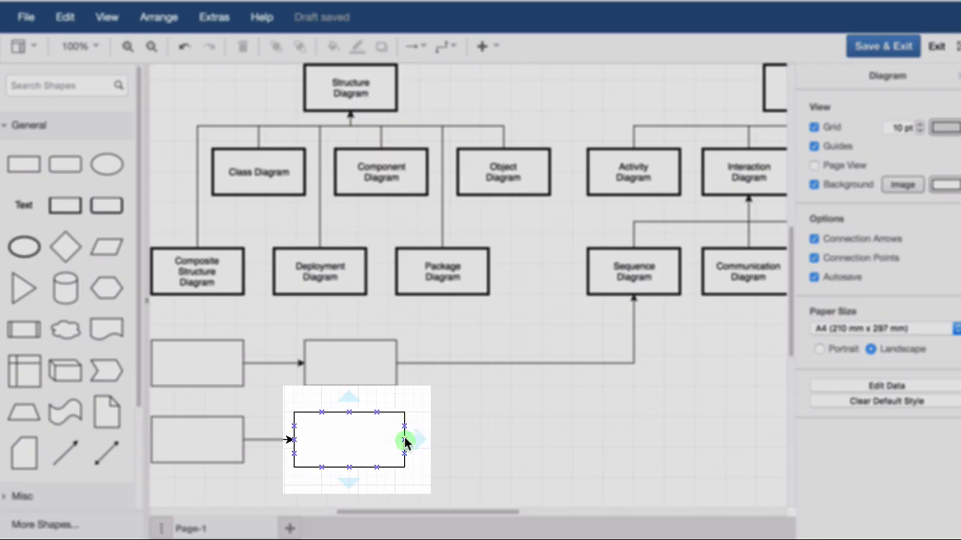
pyautogui.moveTo(405, 441); pyautogui.dragTo(634, 296)
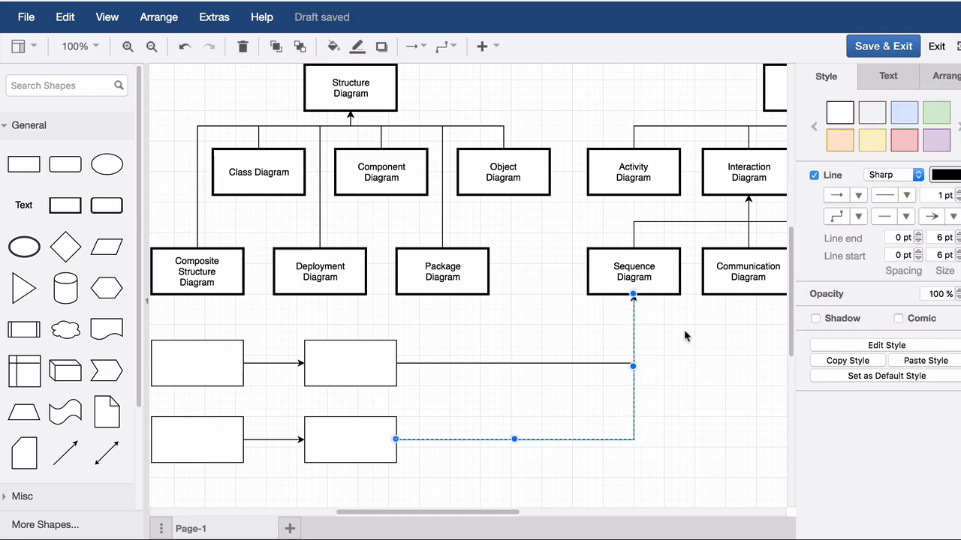
pyautogui.click(685, 331)
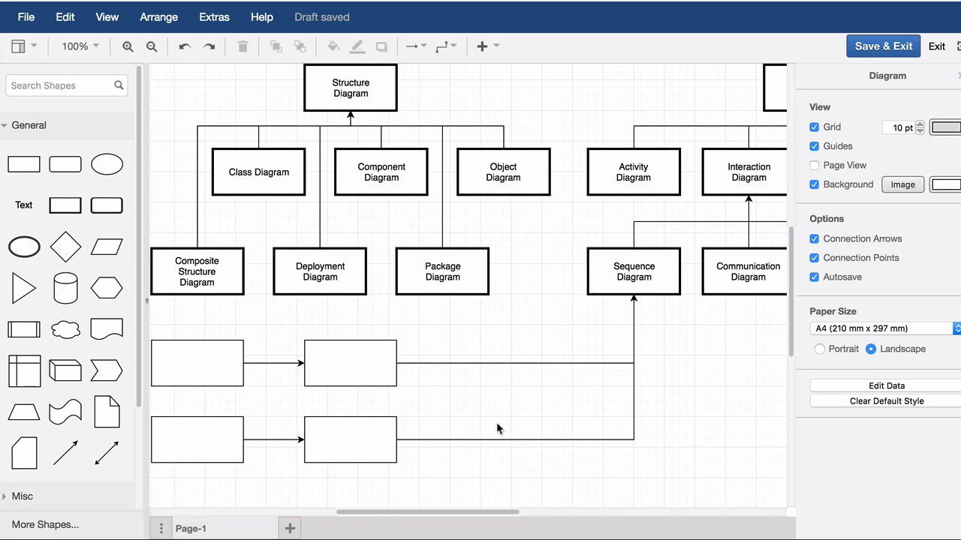
pyautogui.moveTo(494, 439); pyautogui.dragTo(489, 463)
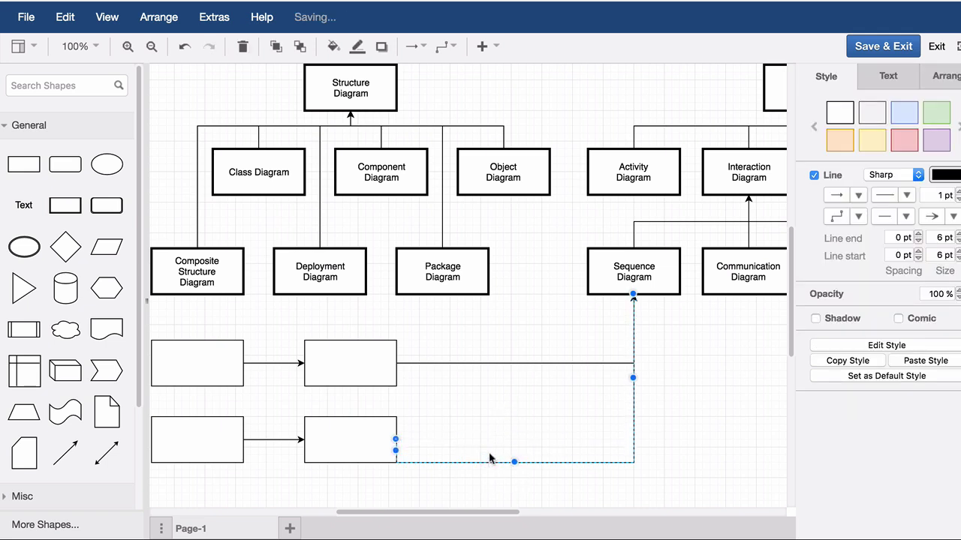
pyautogui.click(489, 414)
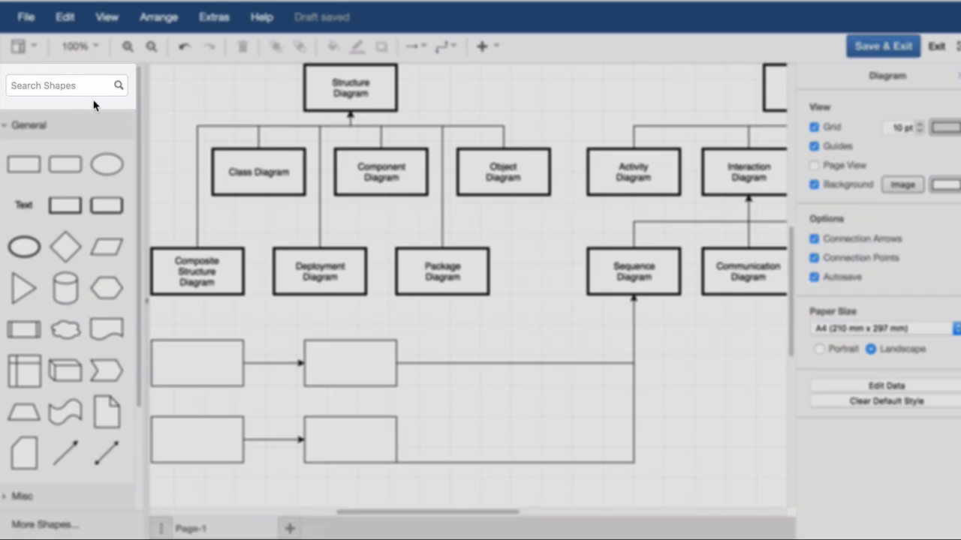
# Replace both left-hand rectangles with Double Ellipse shapes found by searching 'ellip'.
pyautogui.write('ellipse')
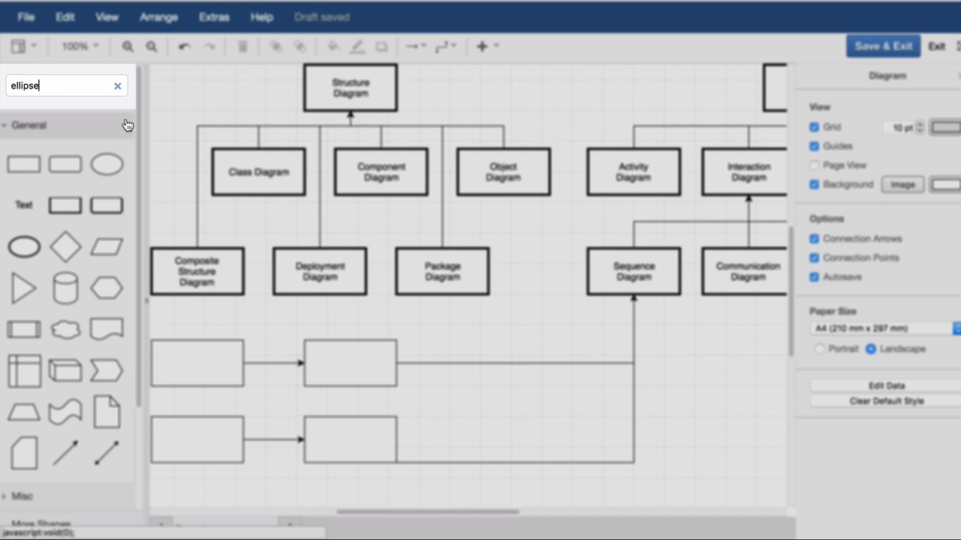
pyautogui.press('Return')
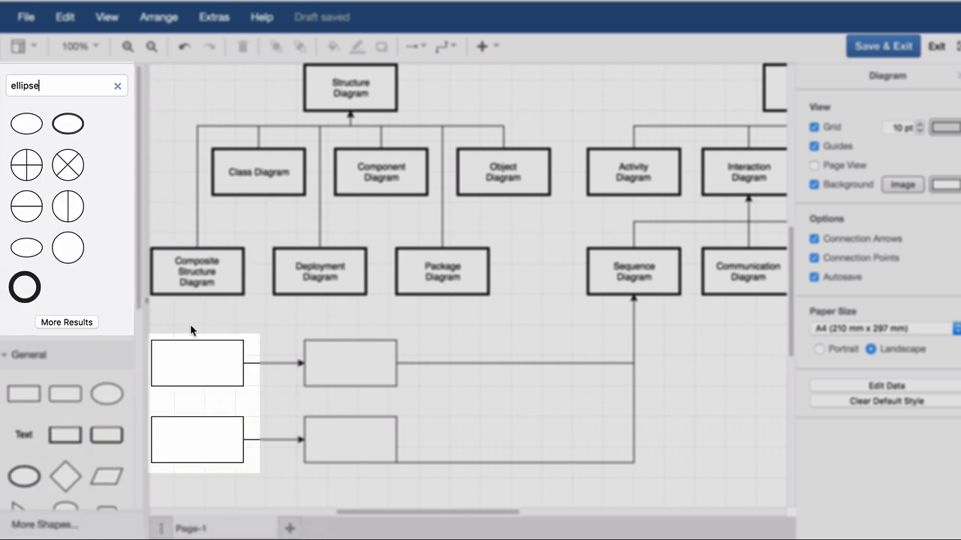
pyautogui.click(199, 350)
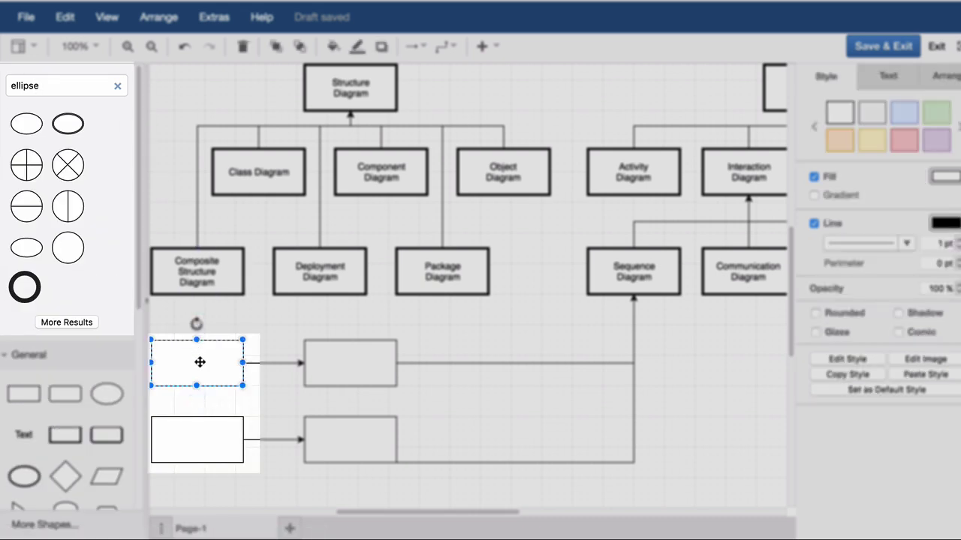
pyautogui.keyDown('shift'); pyautogui.click(191, 455); pyautogui.keyUp('shift')
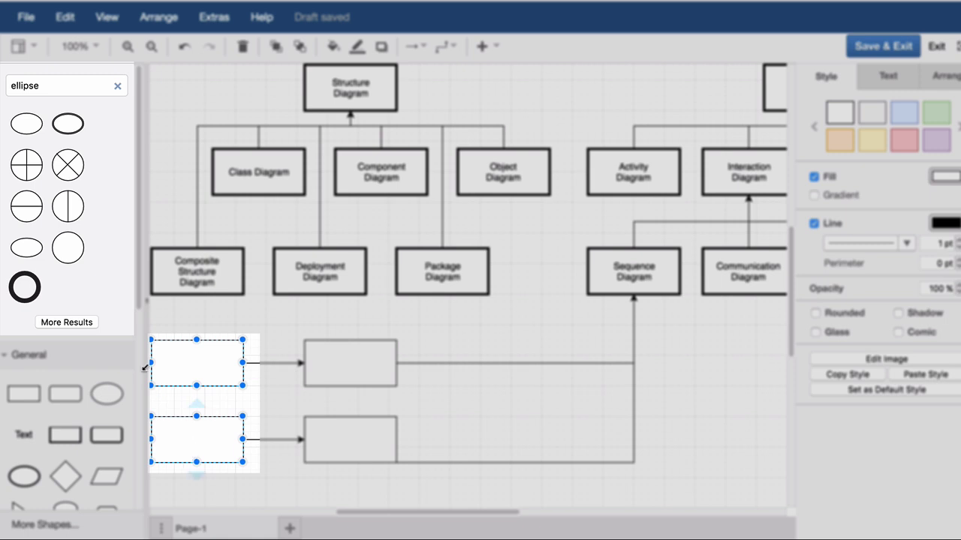
pyautogui.moveTo(68, 124); pyautogui.dragTo(195, 363)
pyautogui.click(272, 329)
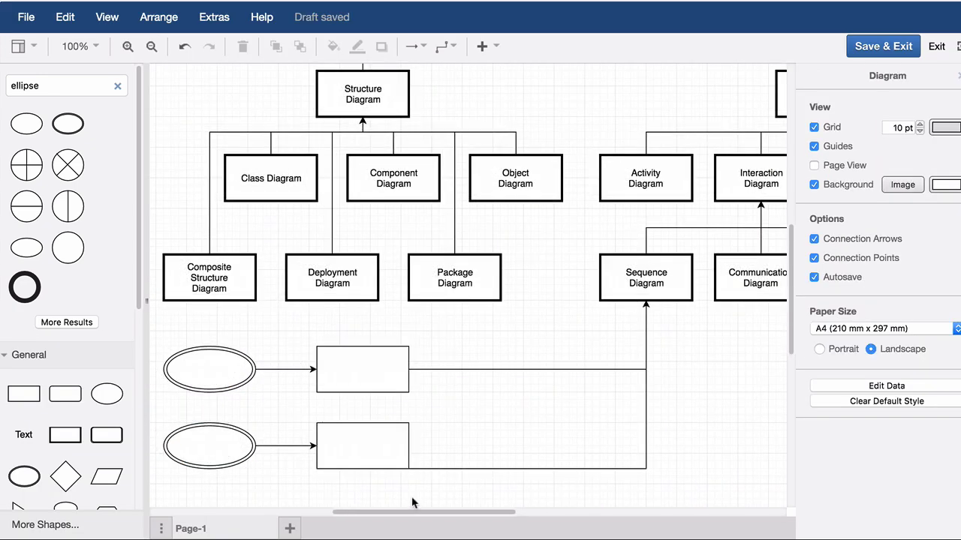
pyautogui.scroll(-2, 412, 503)
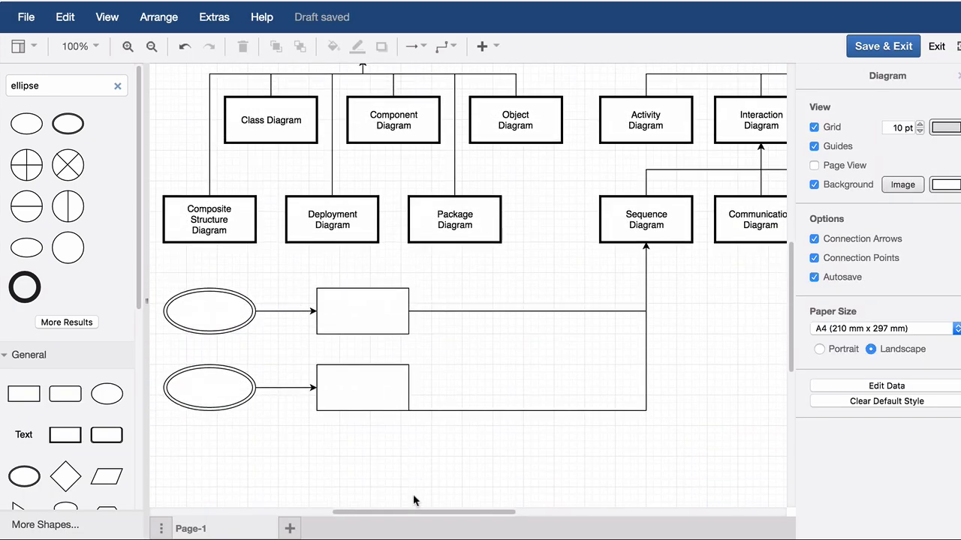
# Give the top double ellipse a D4E1F5 fill and a 3 pt 7EA6E0 outline.
pyautogui.click(216, 319)
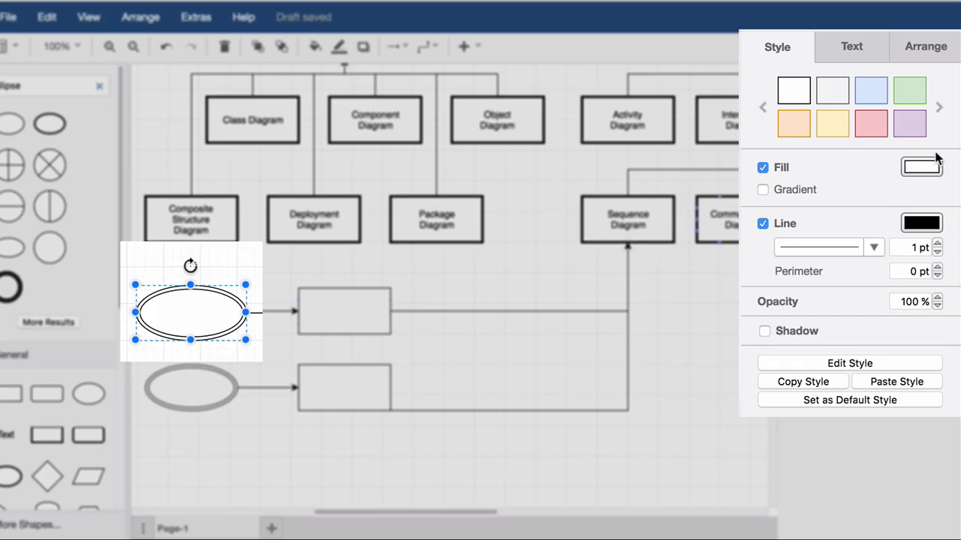
pyautogui.click(935, 176)
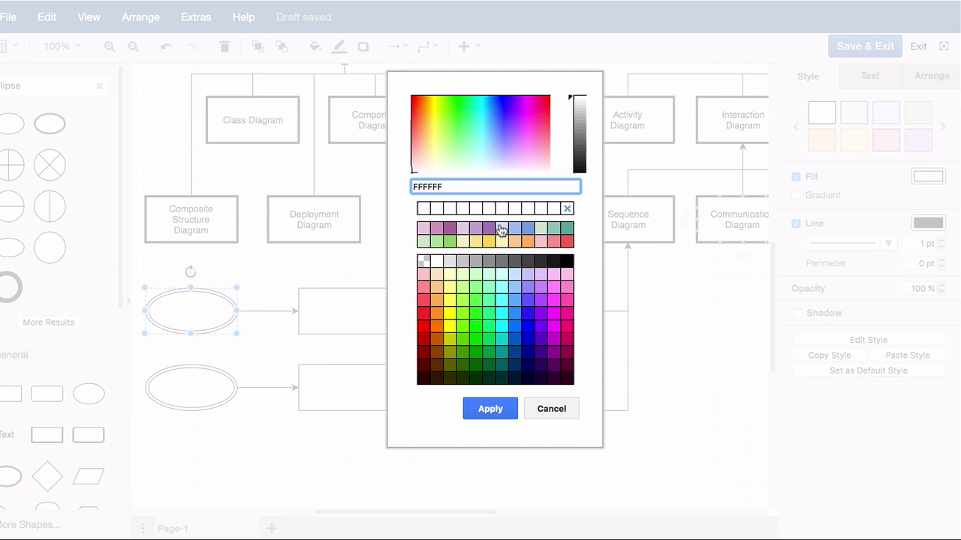
pyautogui.click(501, 228)
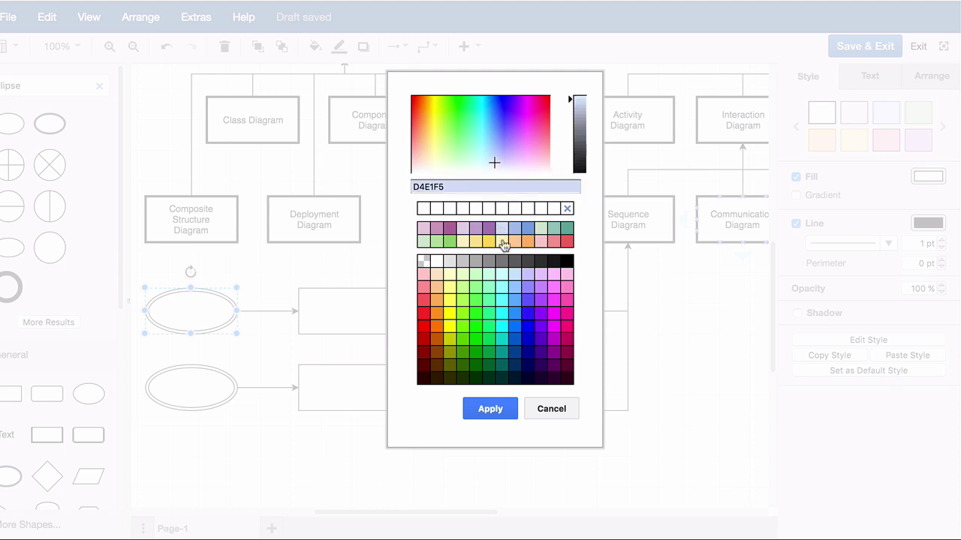
pyautogui.click(481, 409)
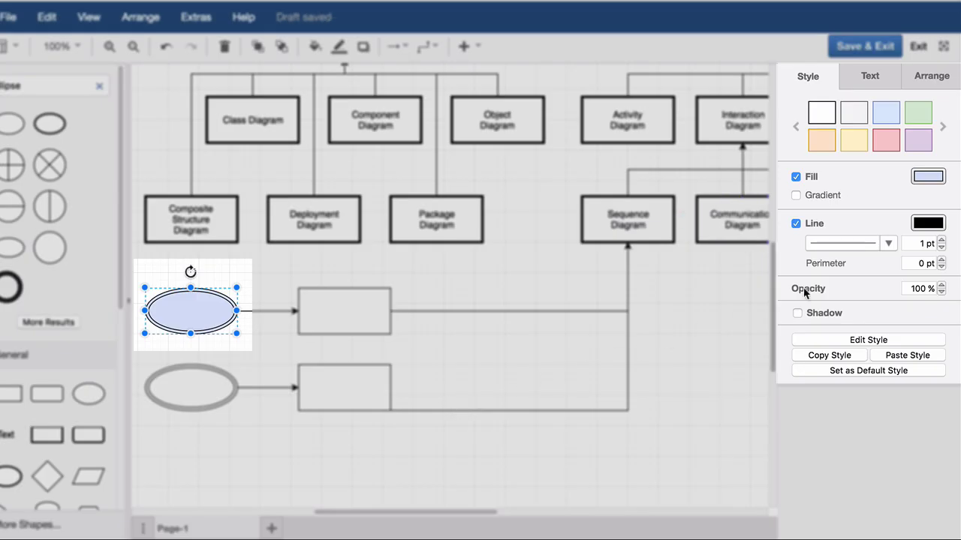
pyautogui.click(941, 239)
pyautogui.click(941, 239)
pyautogui.click(934, 223)
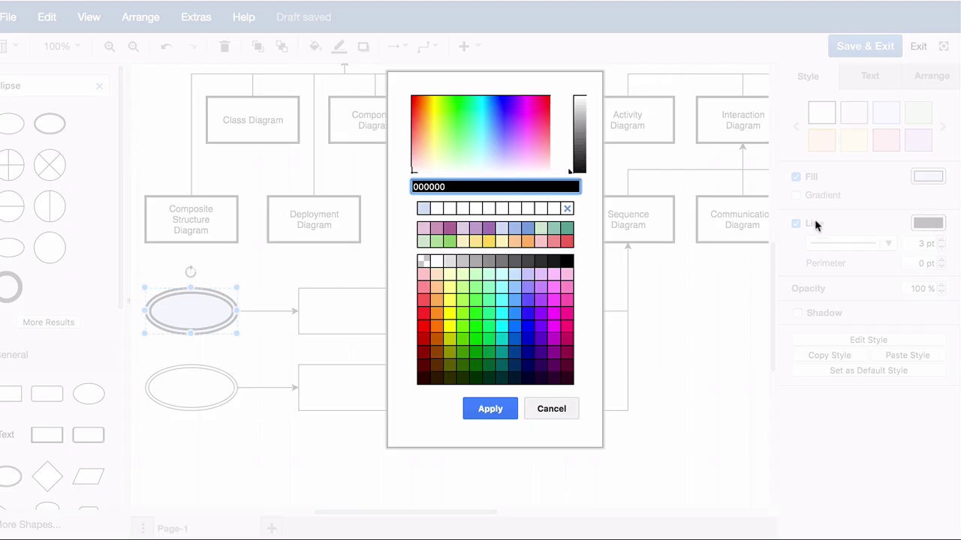
pyautogui.click(529, 229)
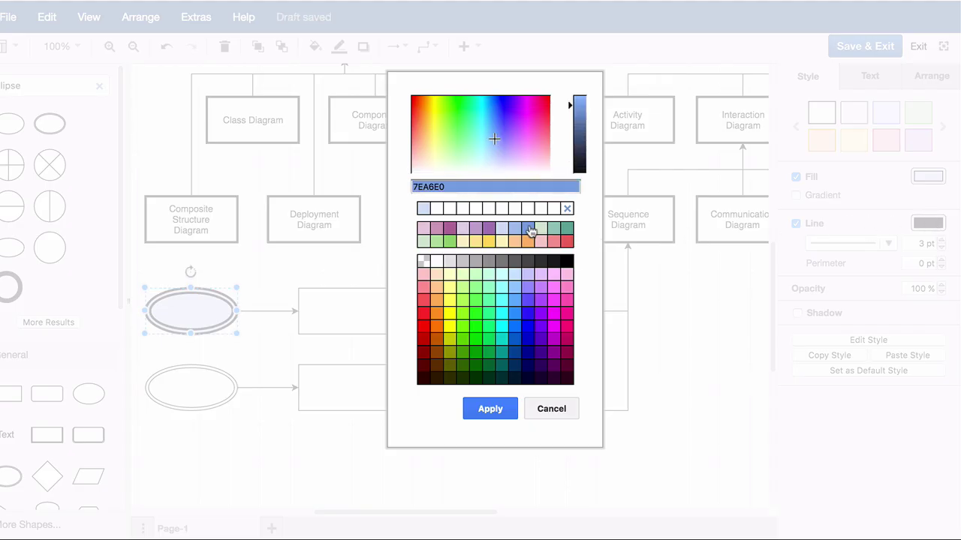
pyautogui.click(484, 409)
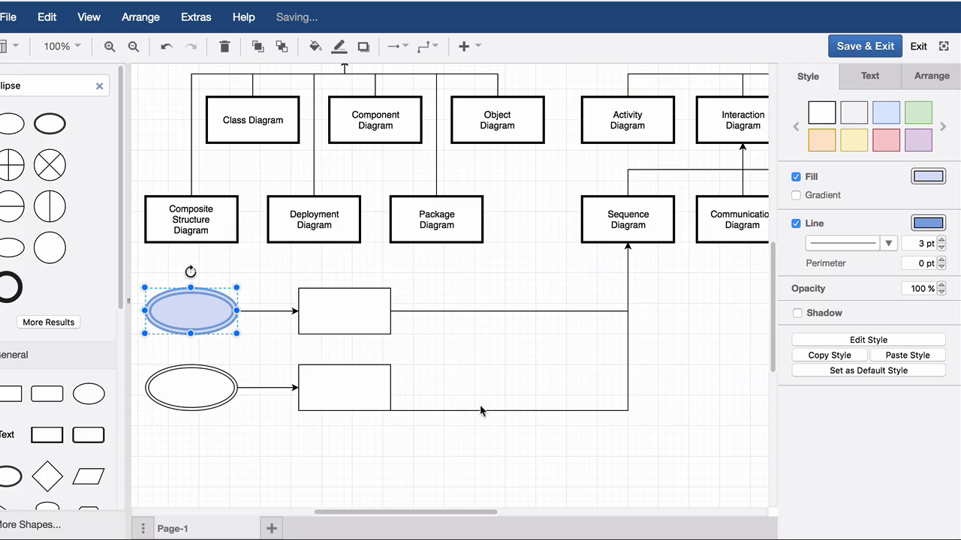
# Fill the rectangle beside the blue ellipse with a 7EA6E0 gradient running East.
pyautogui.click(371, 328)
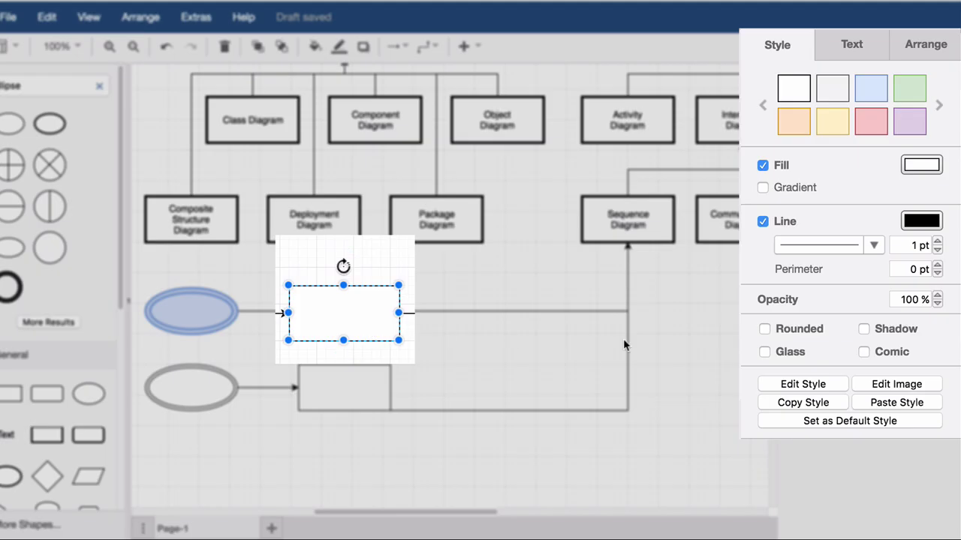
pyautogui.click(763, 188)
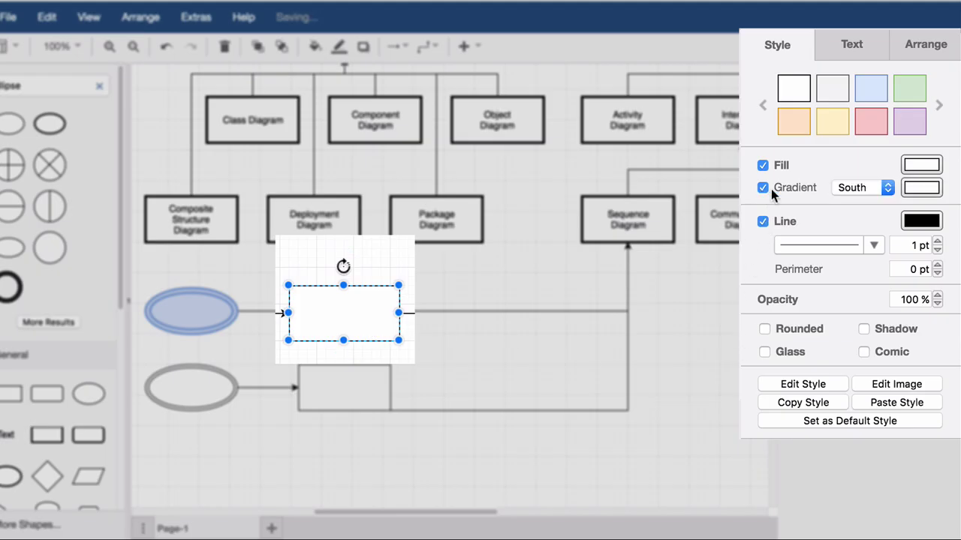
pyautogui.click(930, 164)
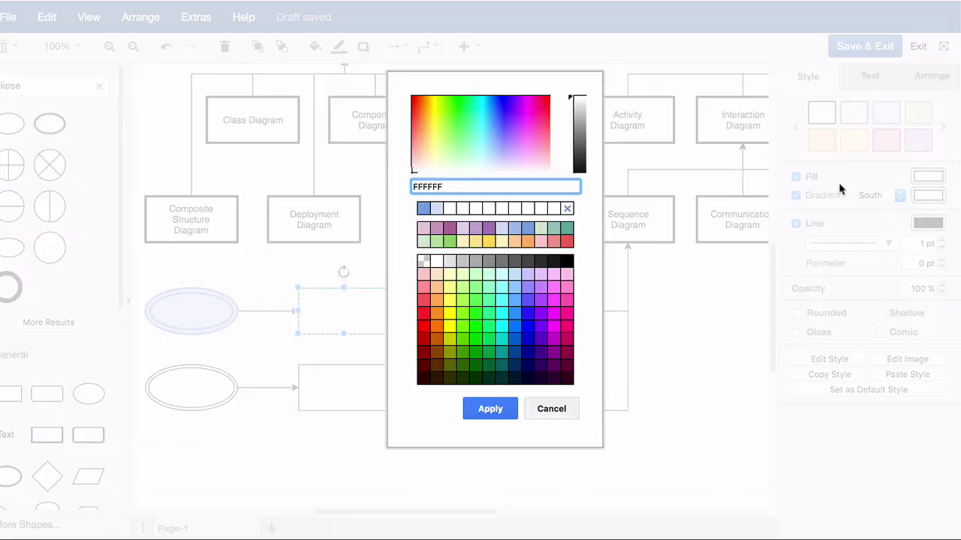
pyautogui.click(530, 229)
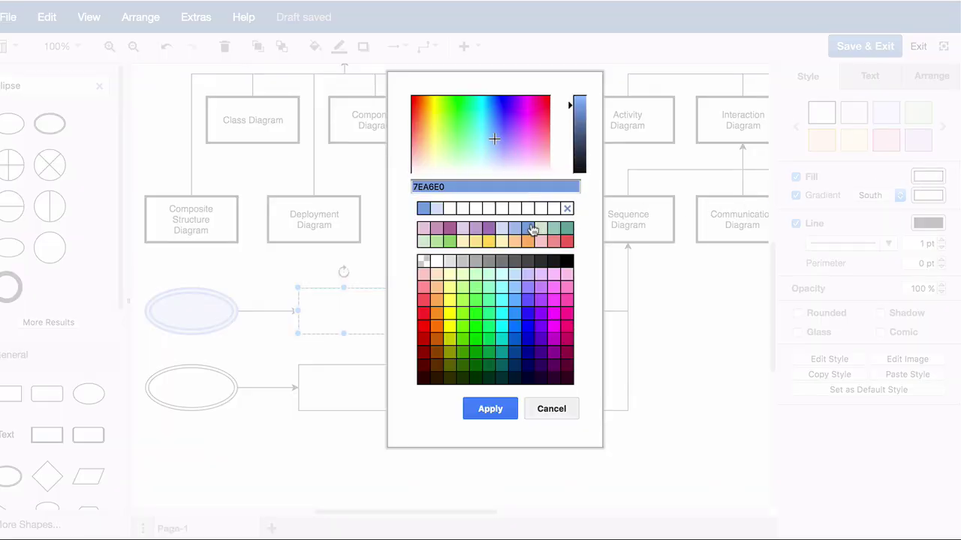
pyautogui.click(468, 409)
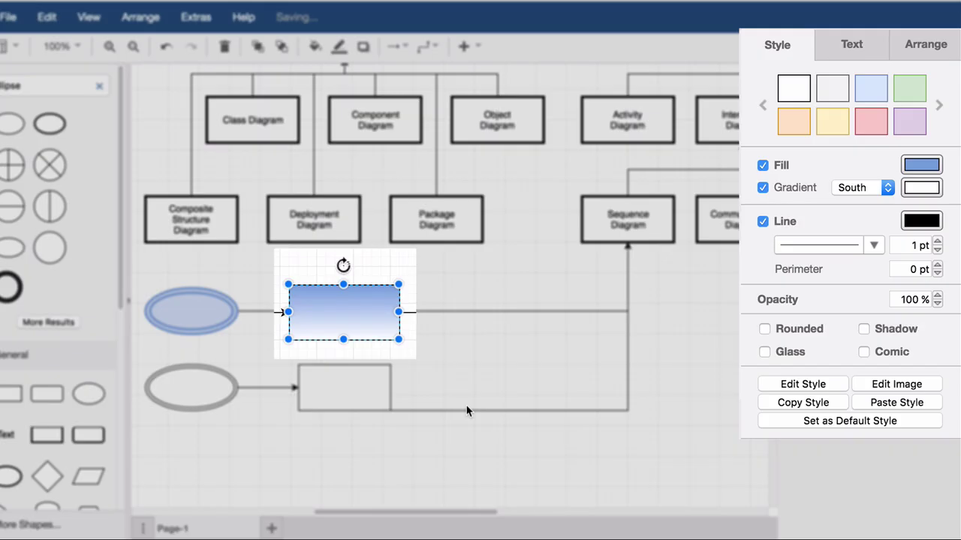
pyautogui.click(889, 189)
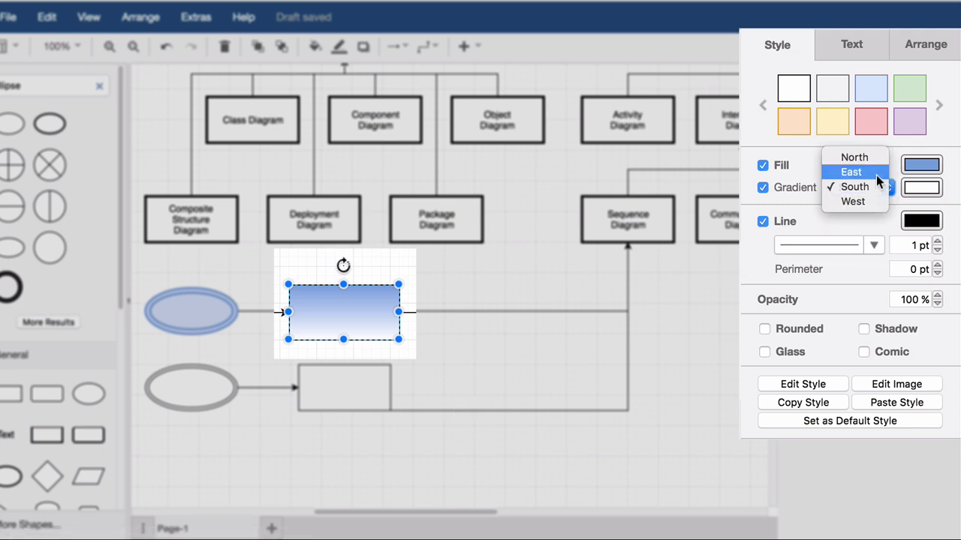
pyautogui.click(854, 172)
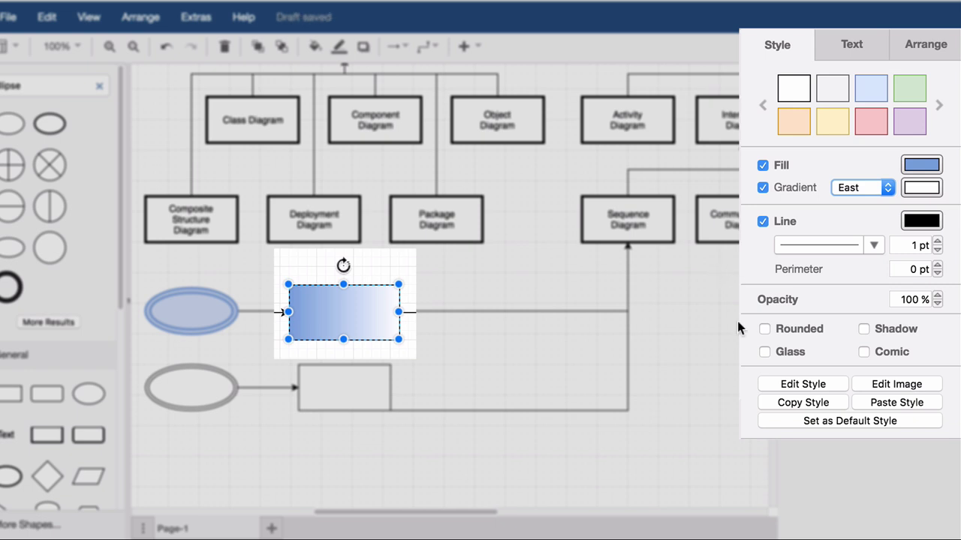
# Remove the rectangle's outline and make it rounded, comic-style and shadowed.
pyautogui.click(763, 222)
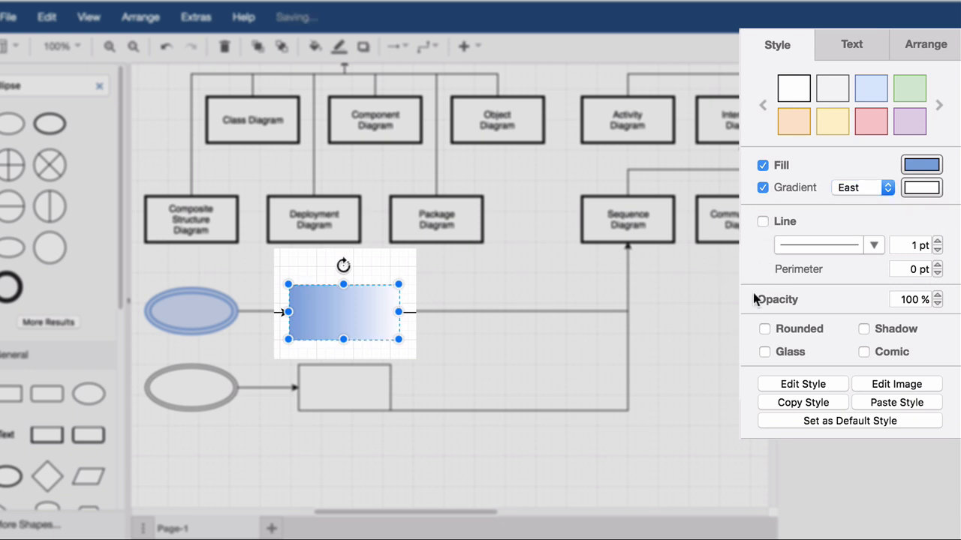
pyautogui.click(764, 329)
pyautogui.click(864, 352)
pyautogui.click(864, 328)
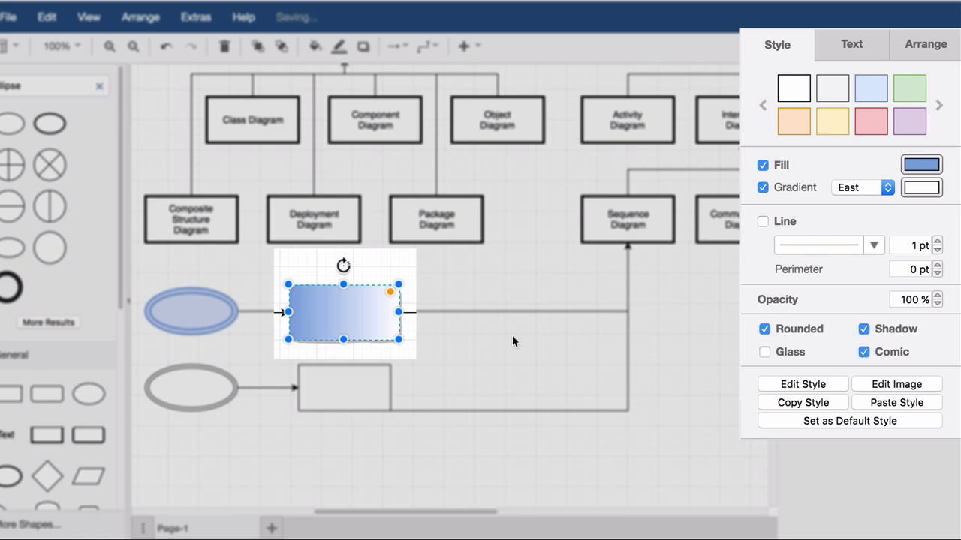
pyautogui.click(513, 341)
# Fill the Class, Component, Object, Composite Structure, Deployment and Package Diagram boxes with 7EA6E0.
pyautogui.scroll(3, 500, 350)
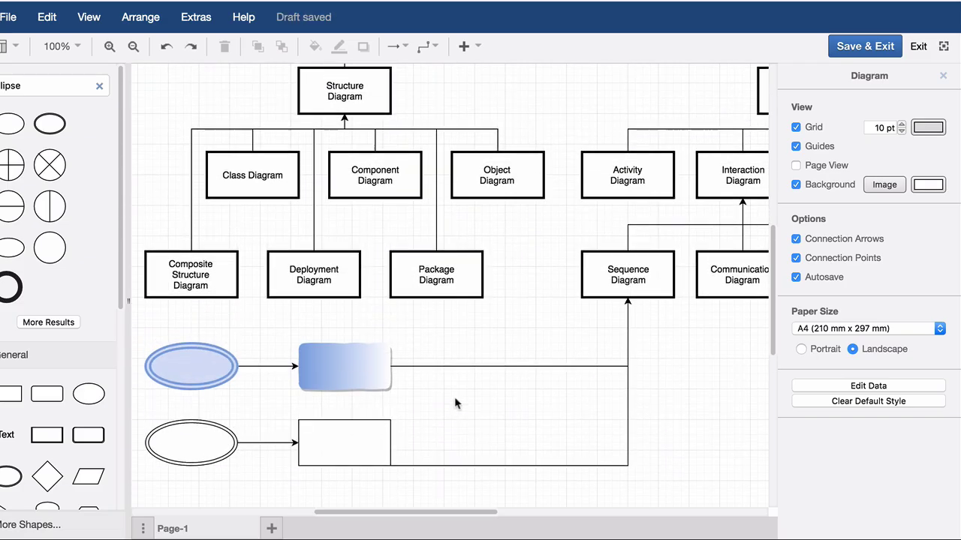
pyautogui.scroll(2, 454, 404)
pyautogui.click(453, 393)
pyautogui.keyDown('shift'); pyautogui.click(296, 387); pyautogui.keyUp('shift')
pyautogui.keyDown('shift'); pyautogui.click(211, 387); pyautogui.keyUp('shift')
pyautogui.moveTo(200, 250); pyautogui.dragTo(552, 337)
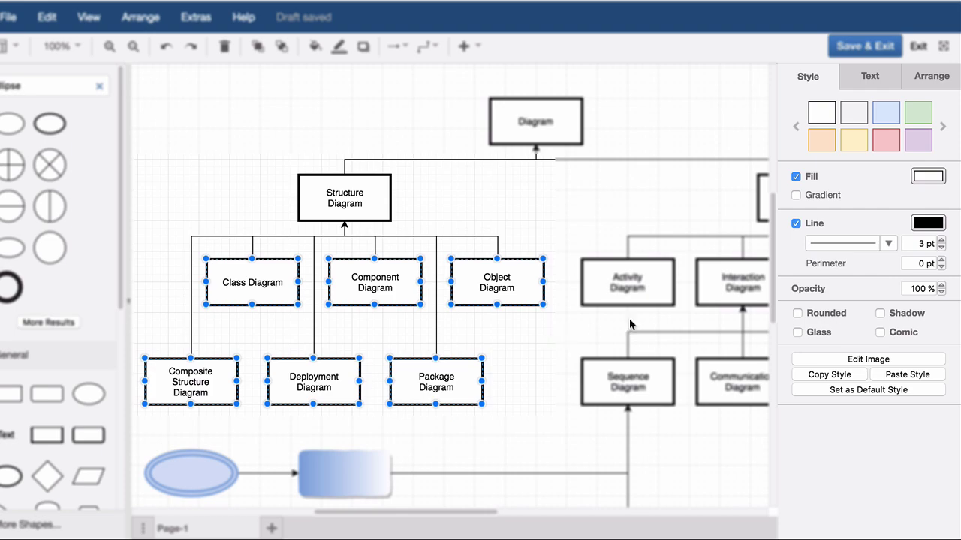
pyautogui.click(931, 176)
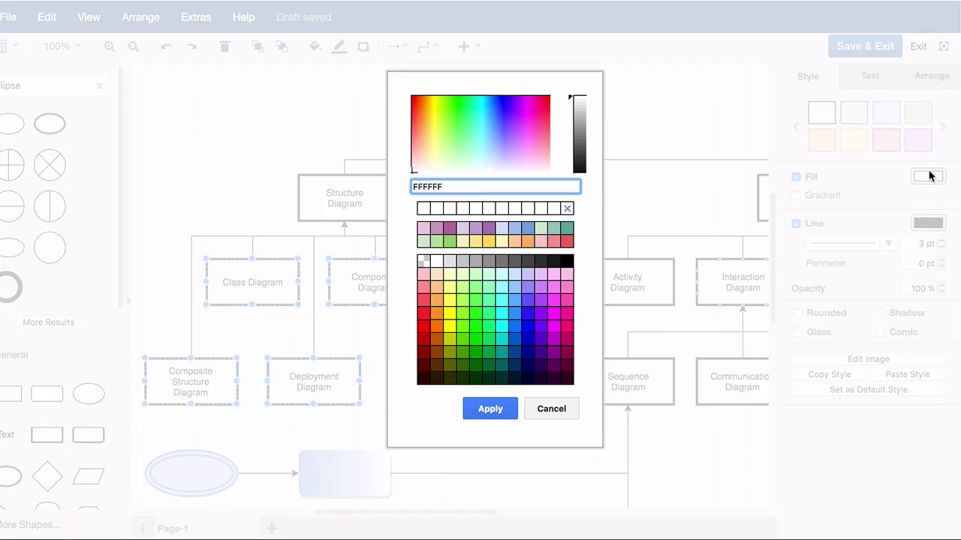
pyautogui.click(530, 230)
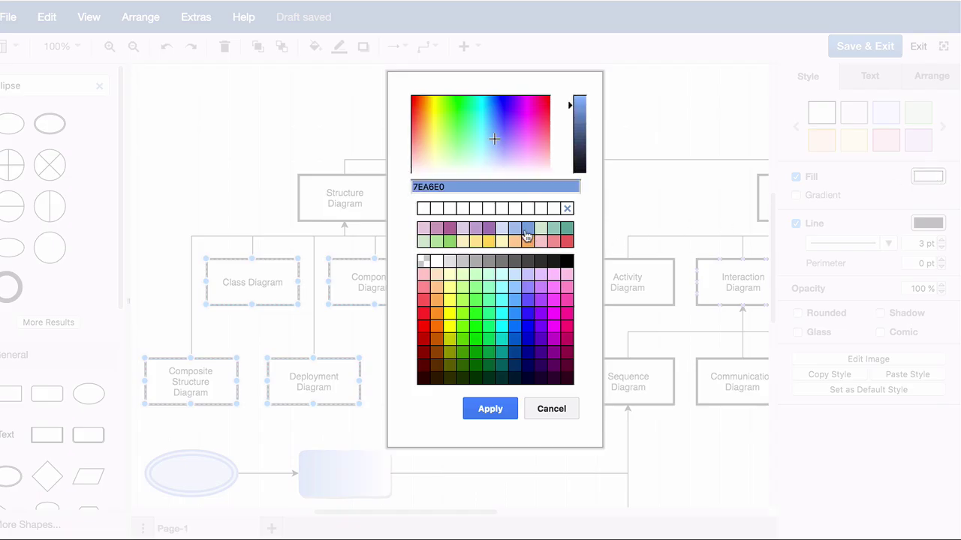
pyautogui.click(489, 409)
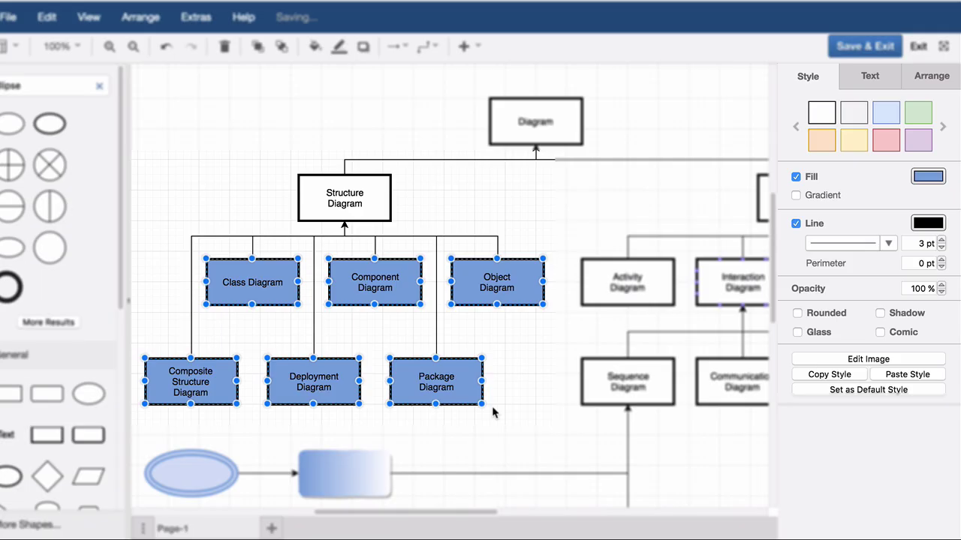
# Make the five connectors under Structure Diagram 3 pt, rounded and grey B3B3B3.
pyautogui.click(455, 343)
pyautogui.click(435, 336)
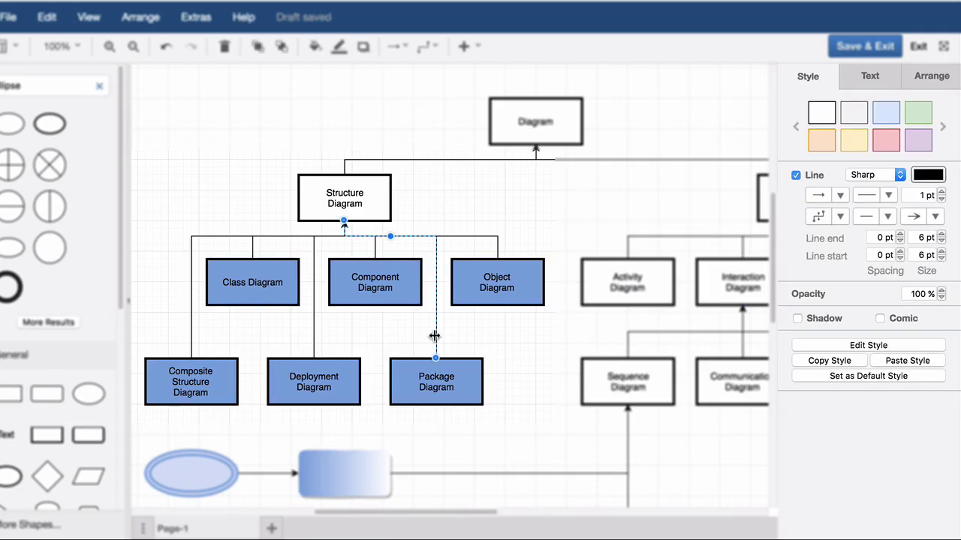
pyautogui.keyDown('shift'); pyautogui.click(314, 327); pyautogui.keyUp('shift')
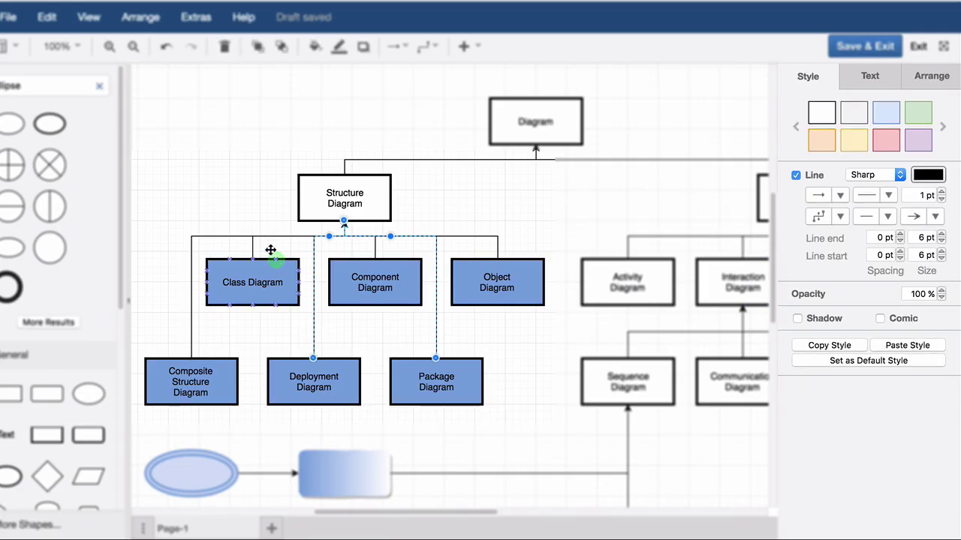
pyautogui.keyDown('shift'); pyautogui.click(253, 243); pyautogui.keyUp('shift')
pyautogui.keyDown('shift'); pyautogui.click(229, 236); pyautogui.keyUp('shift')
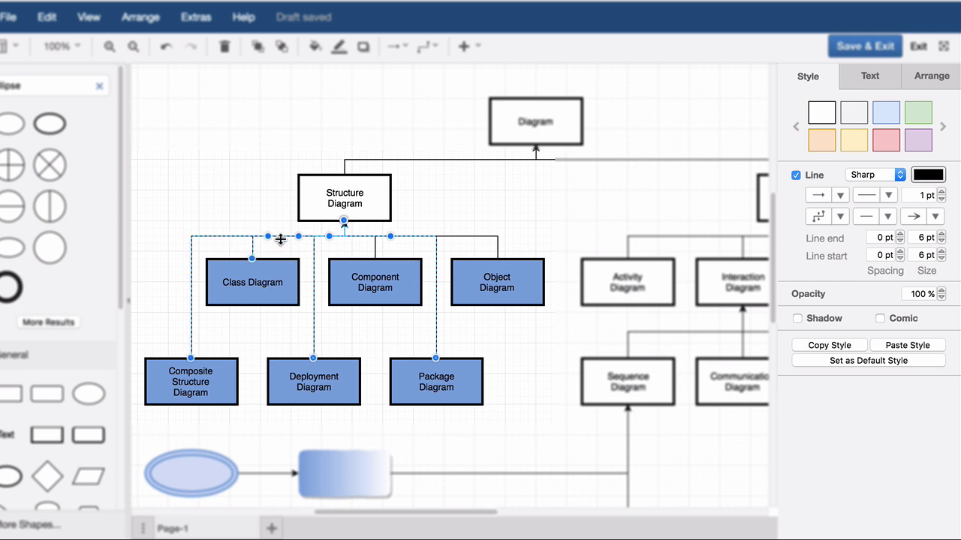
pyautogui.keyDown('shift'); pyautogui.click(458, 236); pyautogui.keyUp('shift')
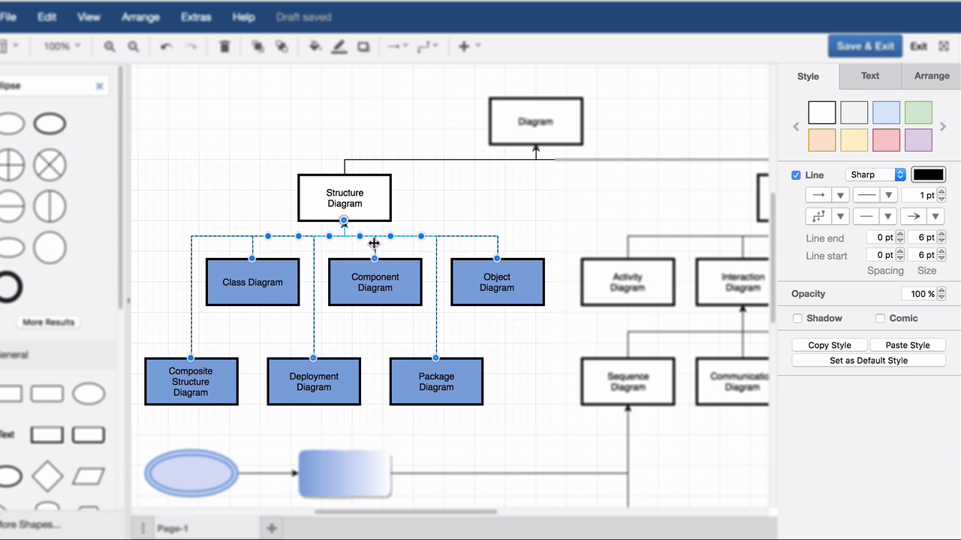
pyautogui.click(939, 191)
pyautogui.click(939, 191)
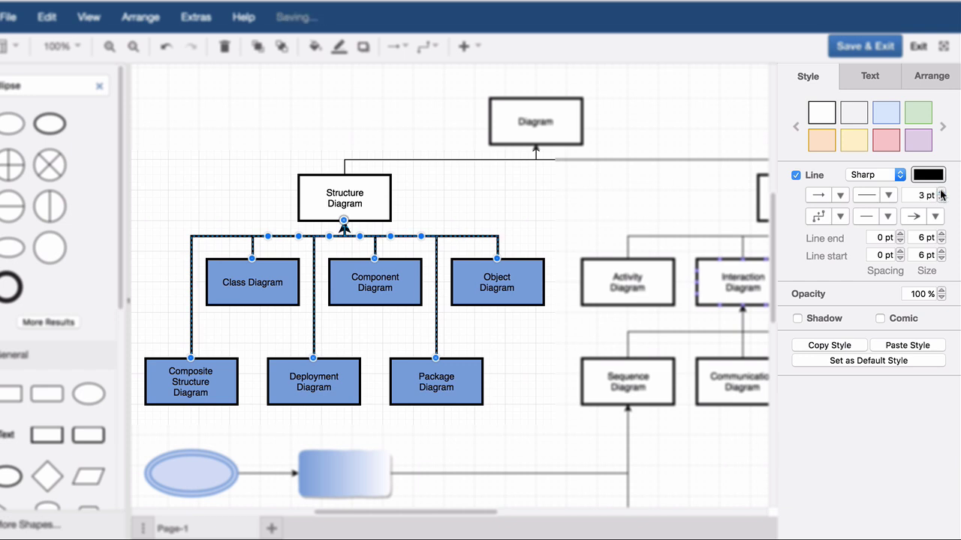
pyautogui.click(901, 177)
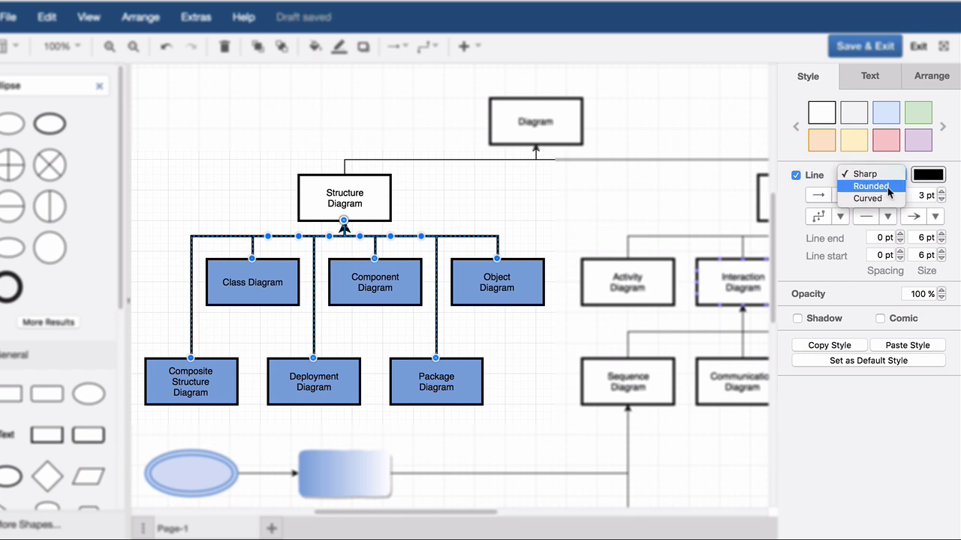
pyautogui.click(888, 187)
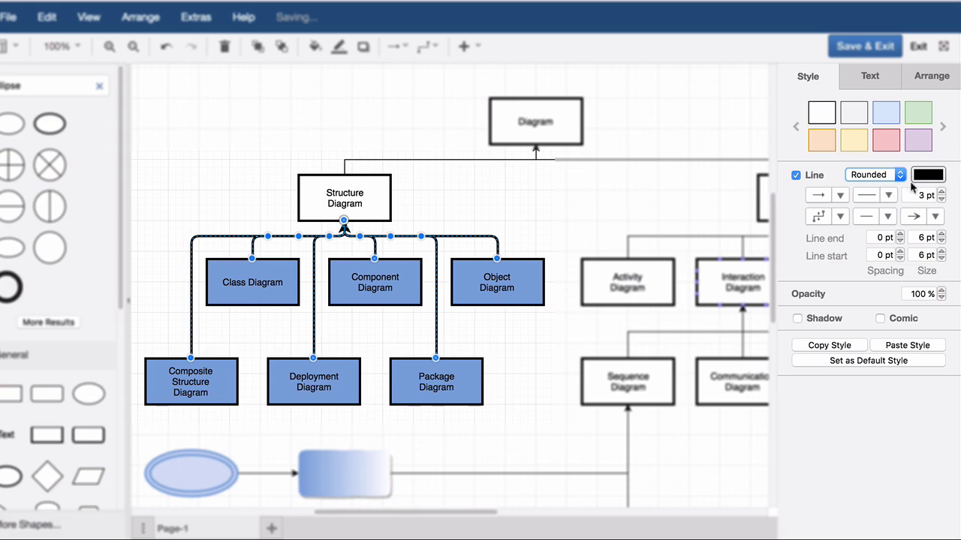
pyautogui.click(921, 180)
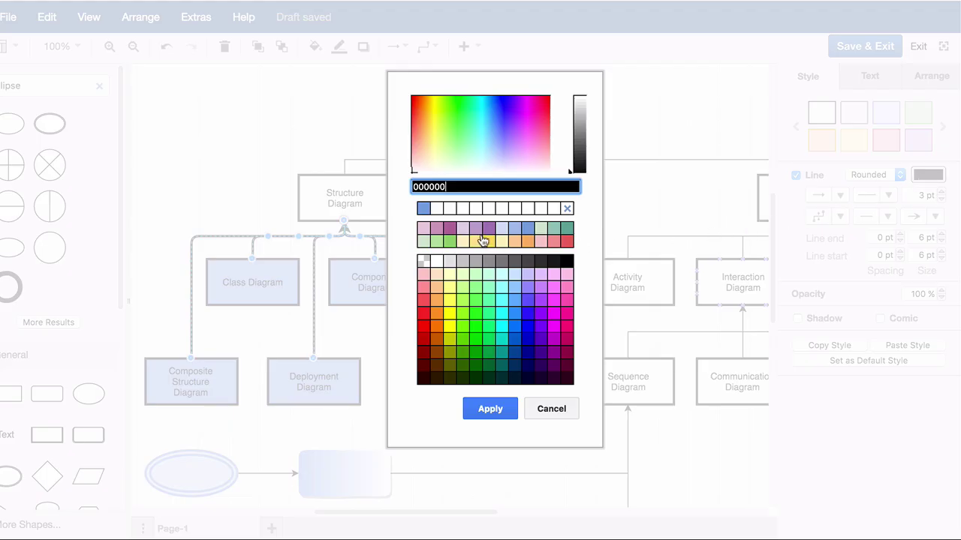
pyautogui.click(474, 262)
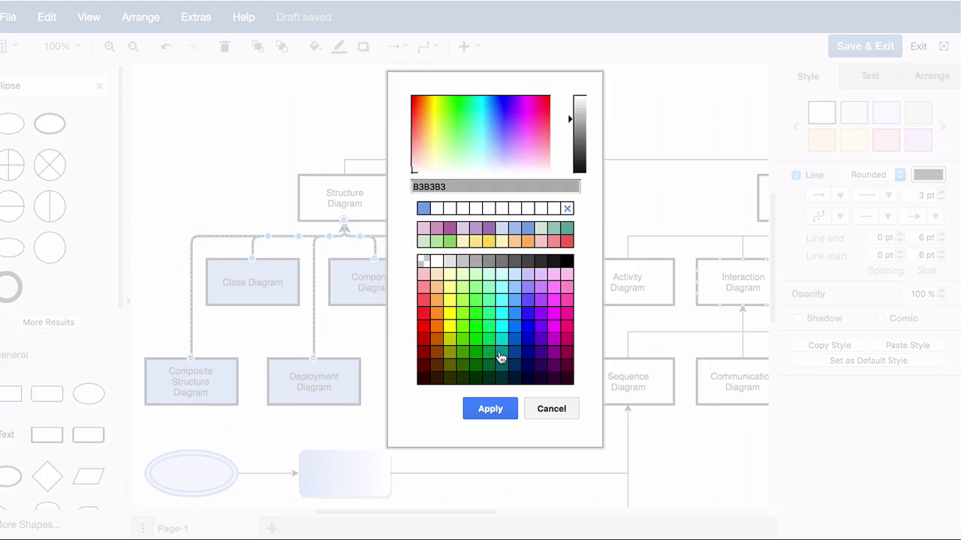
pyautogui.click(508, 412)
# Add a plain arrowhead at the start of the Composite Structure Diagram connector.
pyautogui.click(515, 401)
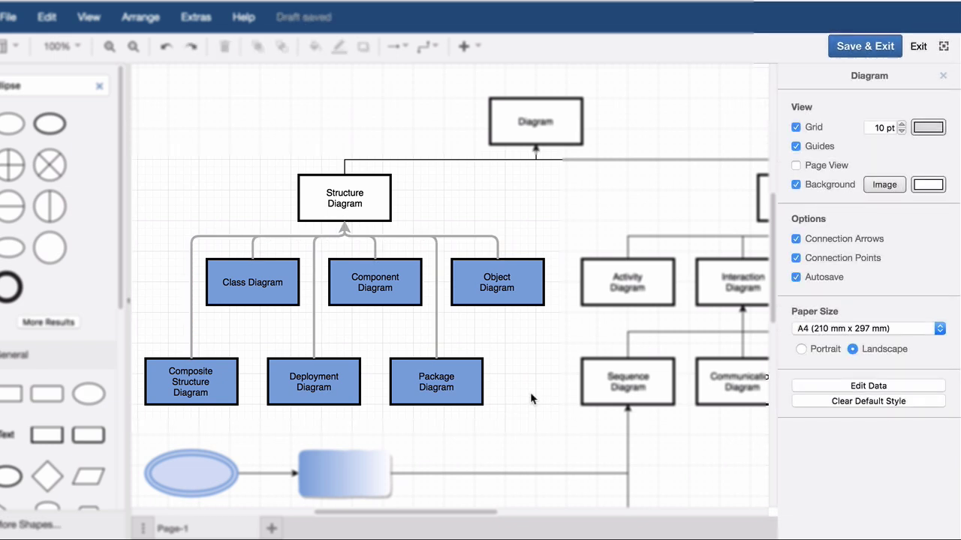
pyautogui.click(191, 336)
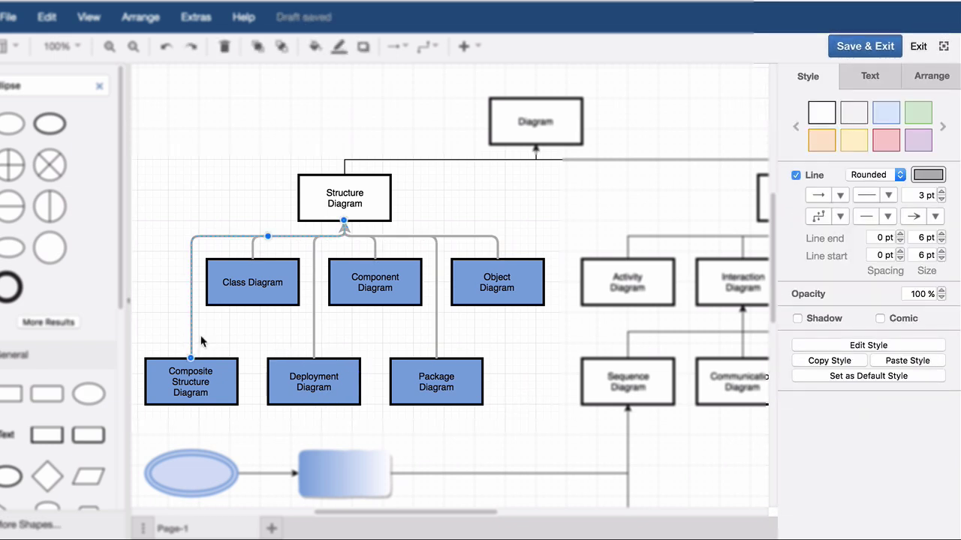
pyautogui.click(887, 216)
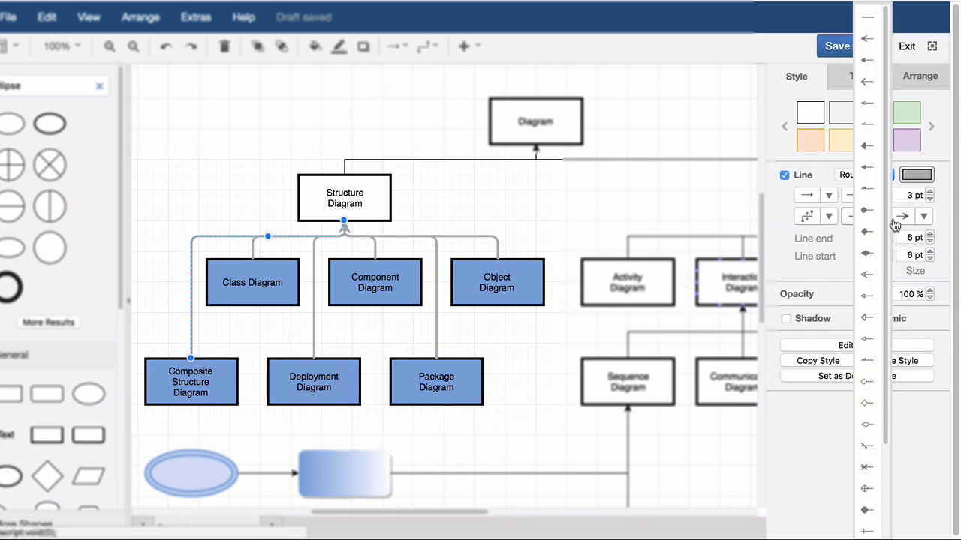
pyautogui.click(868, 41)
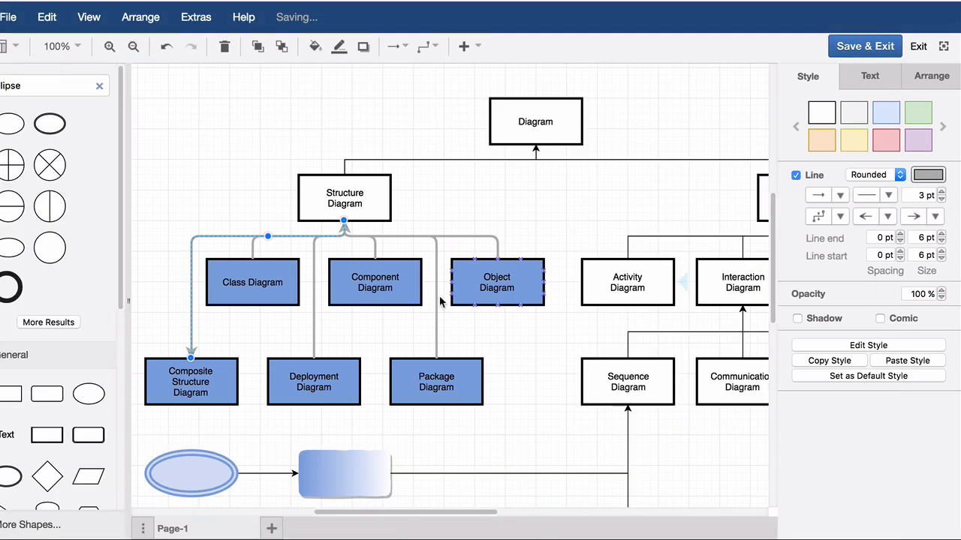
pyautogui.click(275, 317)
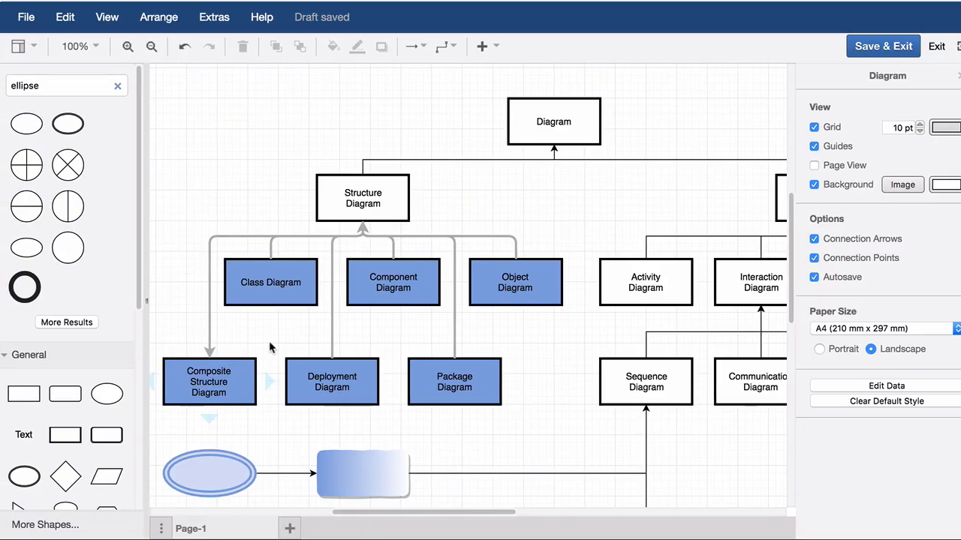
# Duplicate the blue ellipse and gradient rectangle with Edit > Duplicate and move the copies below the lower pair.
pyautogui.scroll(-2, 252, 348)
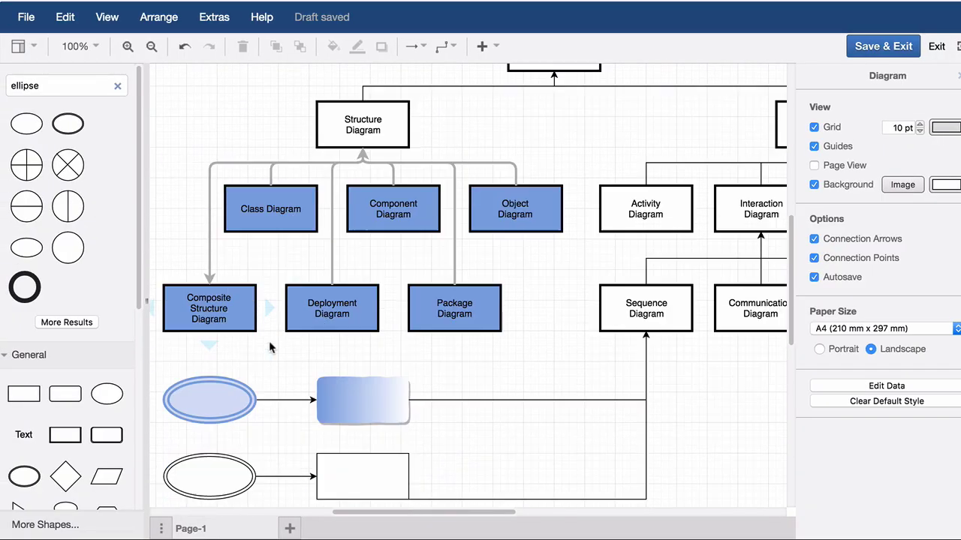
pyautogui.scroll(-3, 270, 347)
pyautogui.click(219, 299)
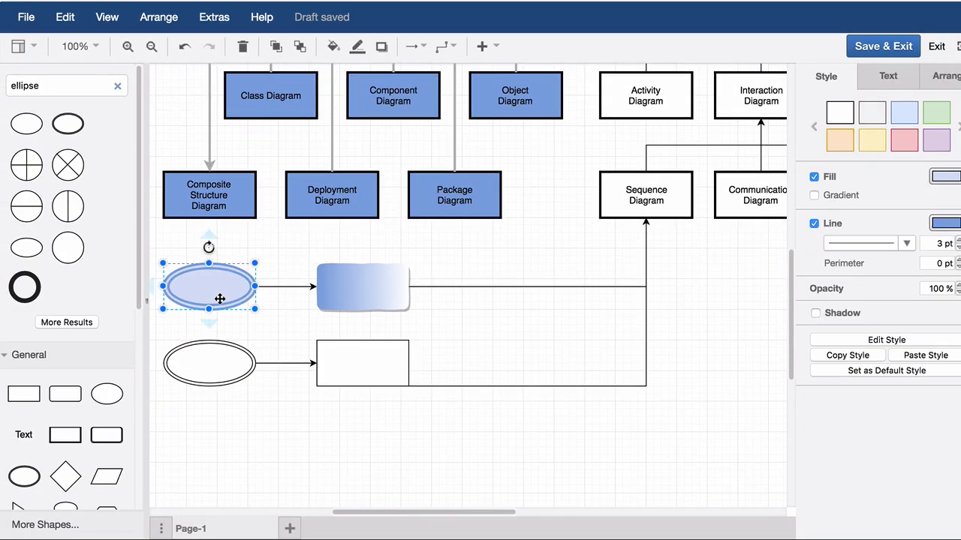
pyautogui.keyDown('shift'); pyautogui.click(340, 286); pyautogui.keyUp('shift')
pyautogui.rightClick(342, 287)
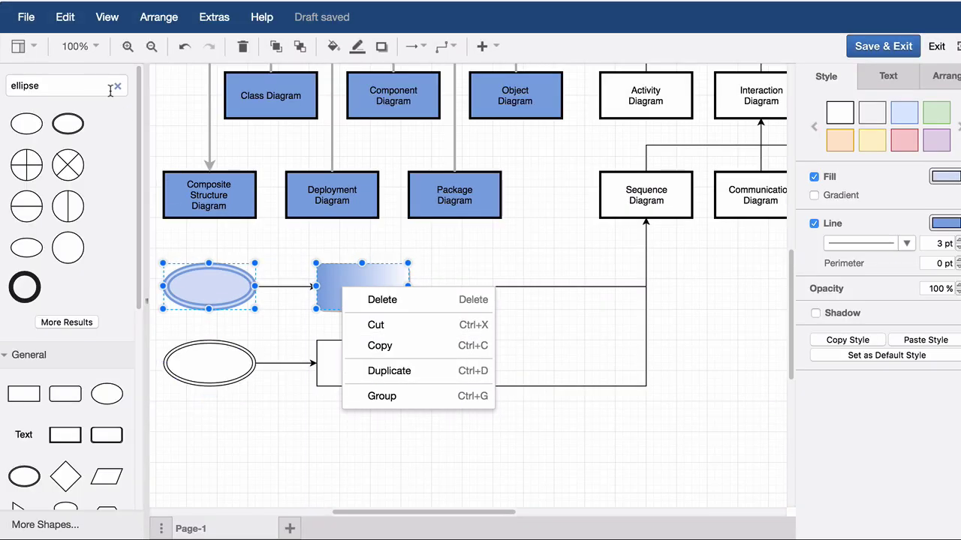
pyautogui.click(66, 18)
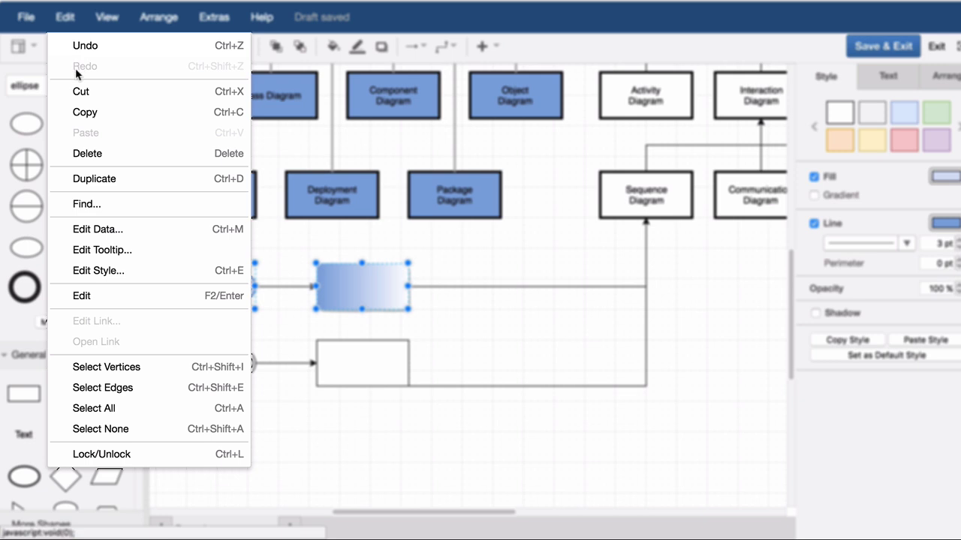
pyautogui.click(88, 183)
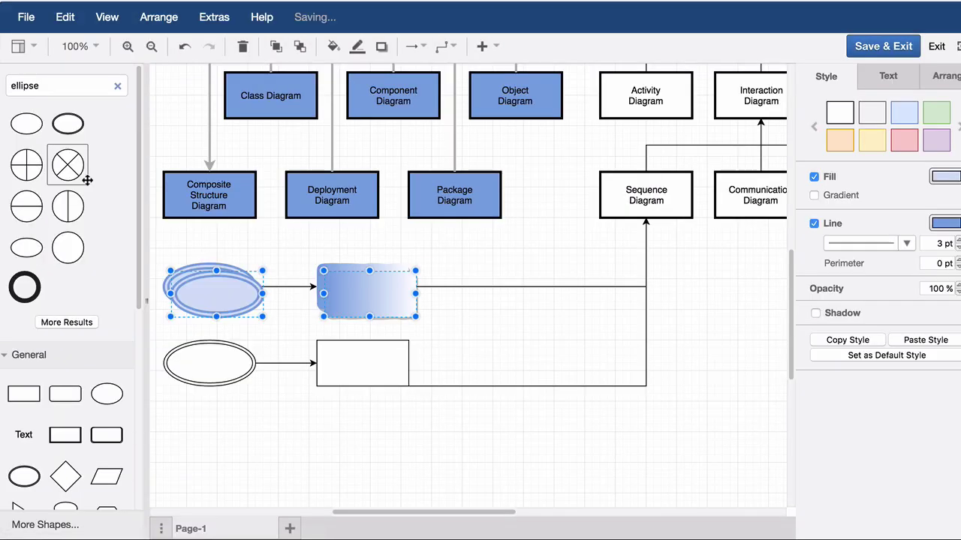
pyautogui.moveTo(203, 285); pyautogui.dragTo(207, 441)
# Type 'Text in an object' inside the upper gradient rectangle.
pyautogui.click(485, 435)
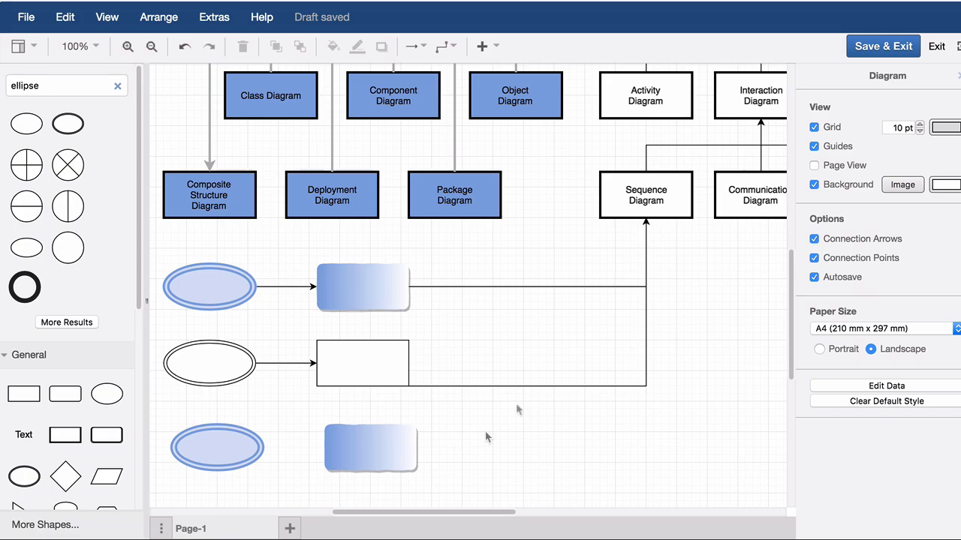
pyautogui.click(371, 296)
pyautogui.doubleClick(371, 308)
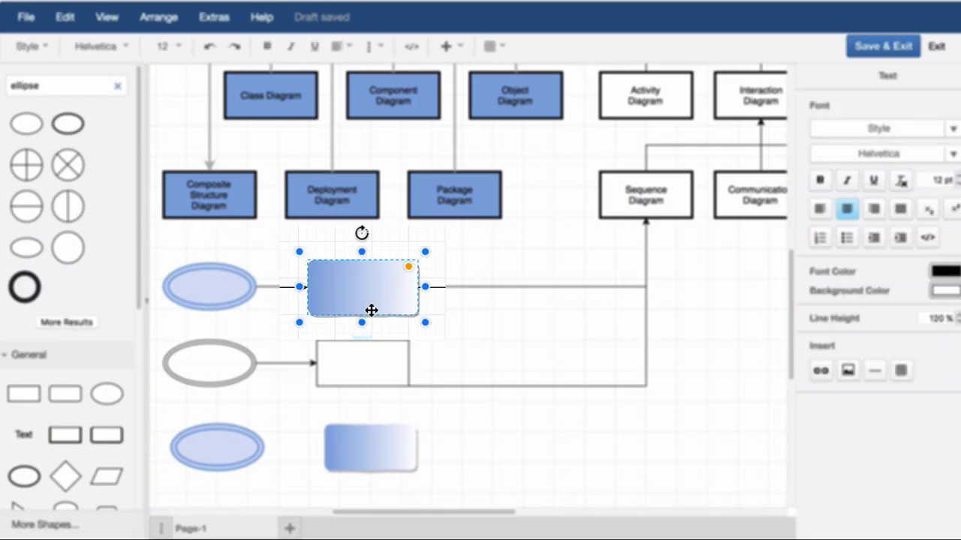
pyautogui.write('Text in an ')
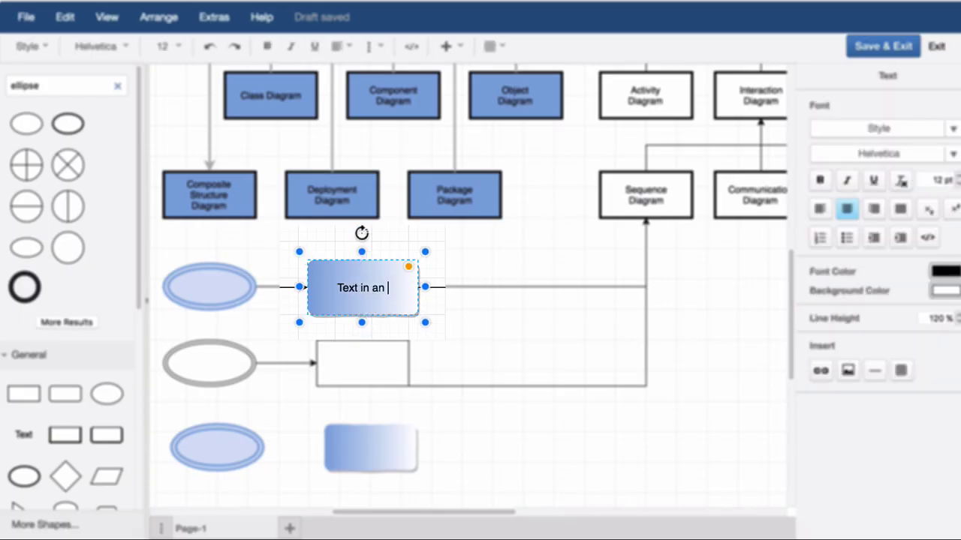
pyautogui.write('object')
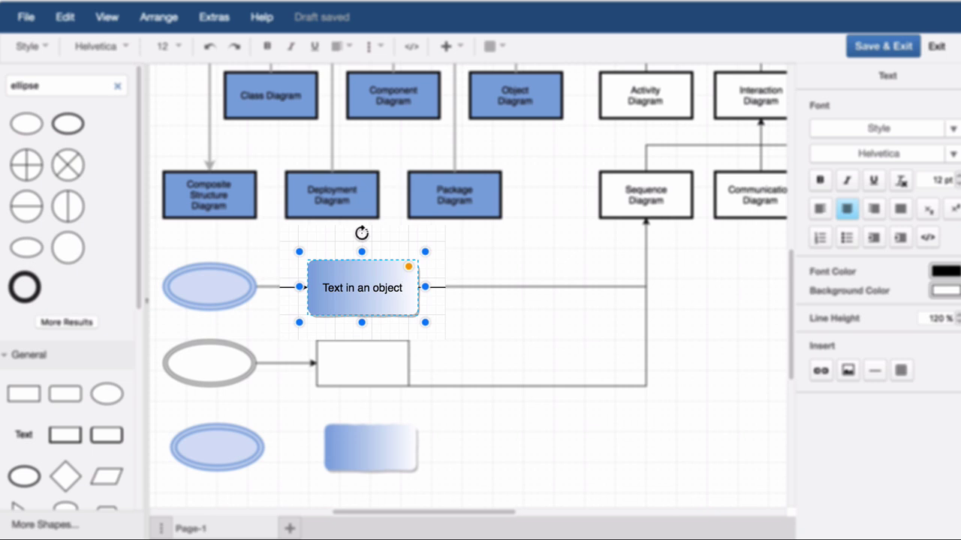
pyautogui.click(459, 319)
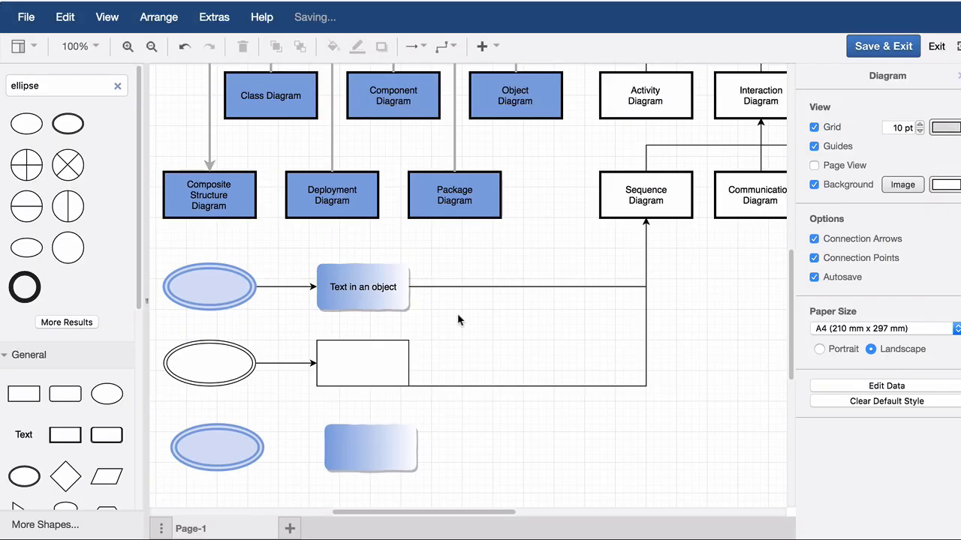
# Label the lower connector 'Text on a connection' and add free canvas text 'Text in the drawing area'.
pyautogui.click(486, 388)
pyautogui.doubleClick(487, 388)
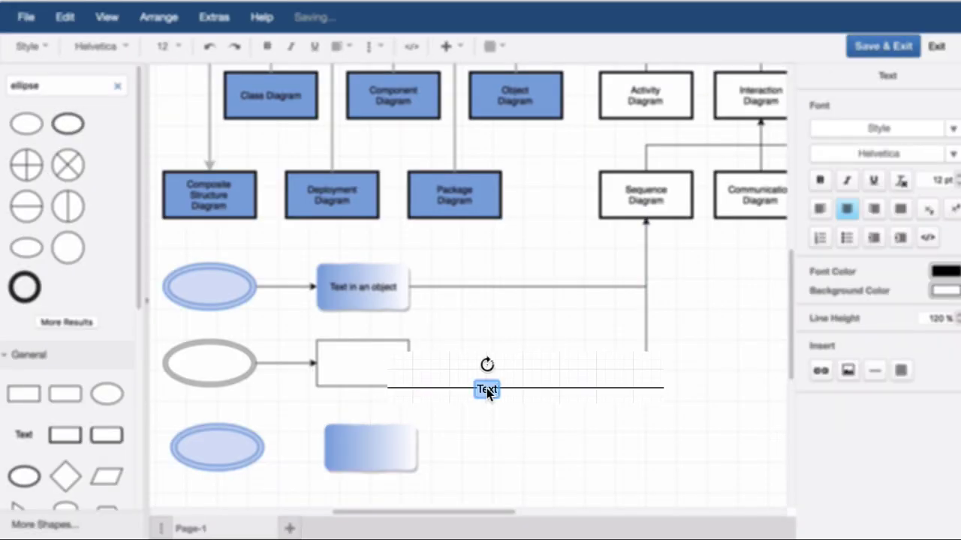
pyautogui.write('Text on a connection')
pyautogui.click(508, 407)
pyautogui.doubleClick(508, 443)
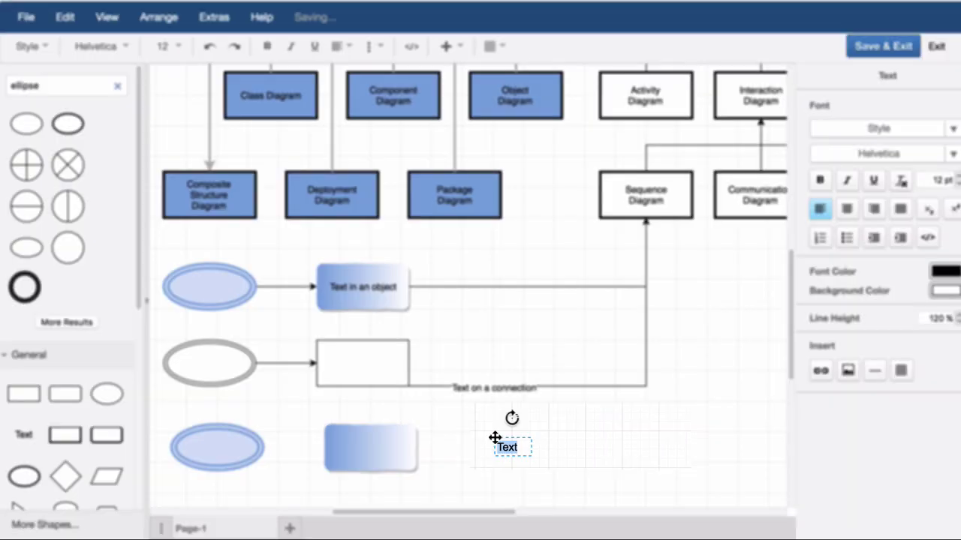
pyautogui.write('Text')
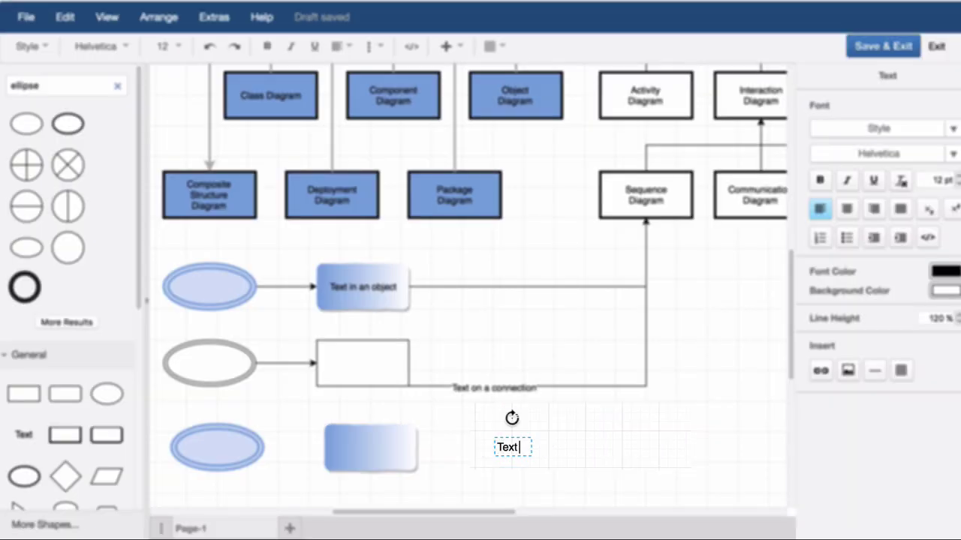
pyautogui.write(' in the drawing area')
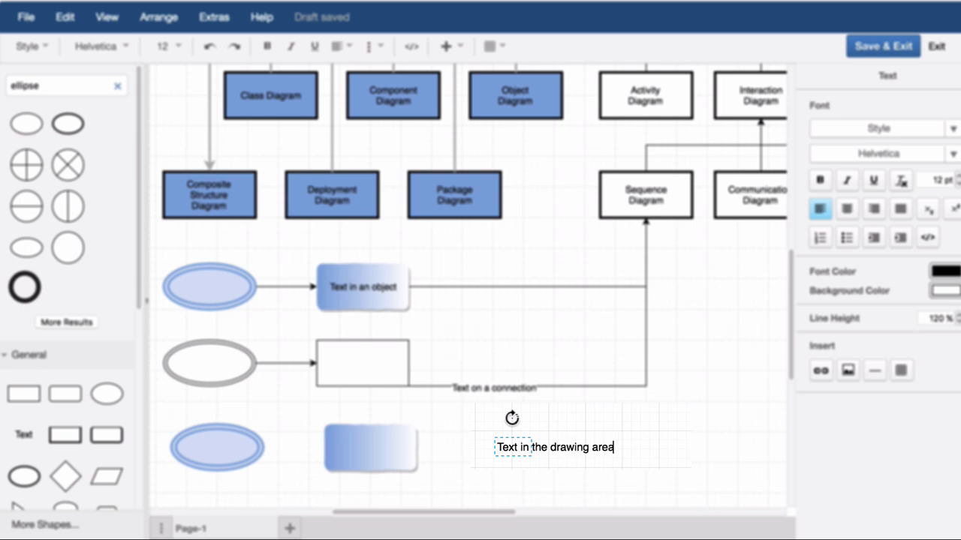
pyautogui.click(478, 460)
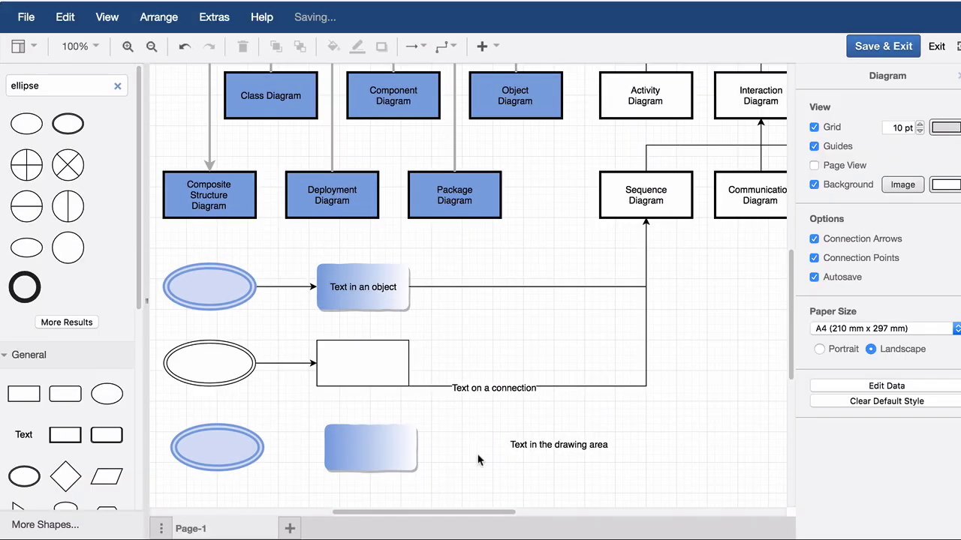
# Set the rectangle's label to 15 pt Verdana.
pyautogui.doubleClick(356, 287)
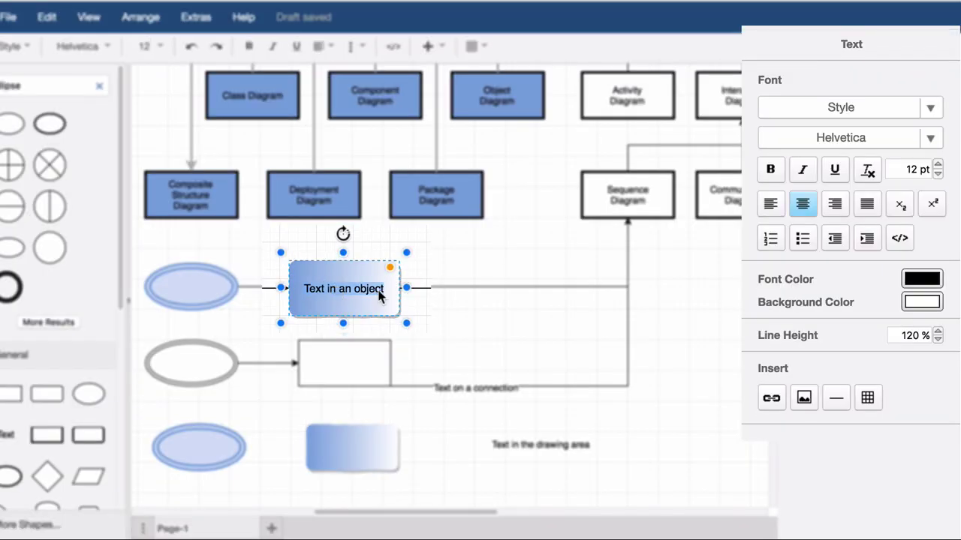
pyautogui.click(937, 165)
pyautogui.click(938, 166)
pyautogui.click(938, 165)
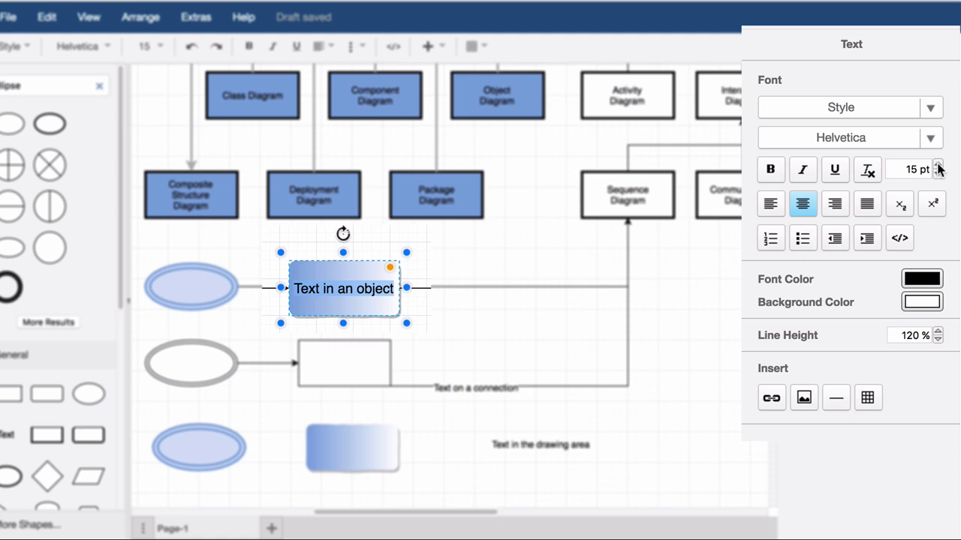
pyautogui.click(931, 139)
pyautogui.click(865, 195)
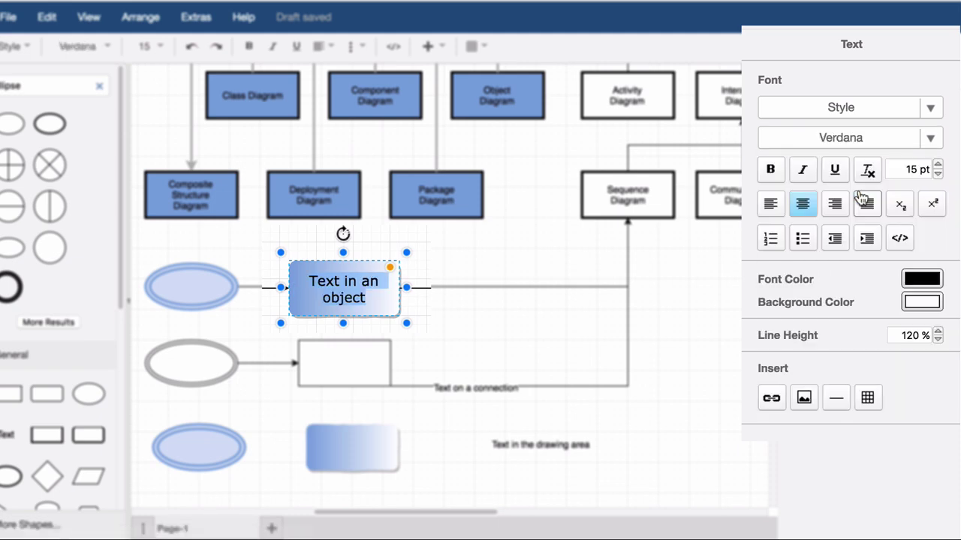
pyautogui.click(570, 262)
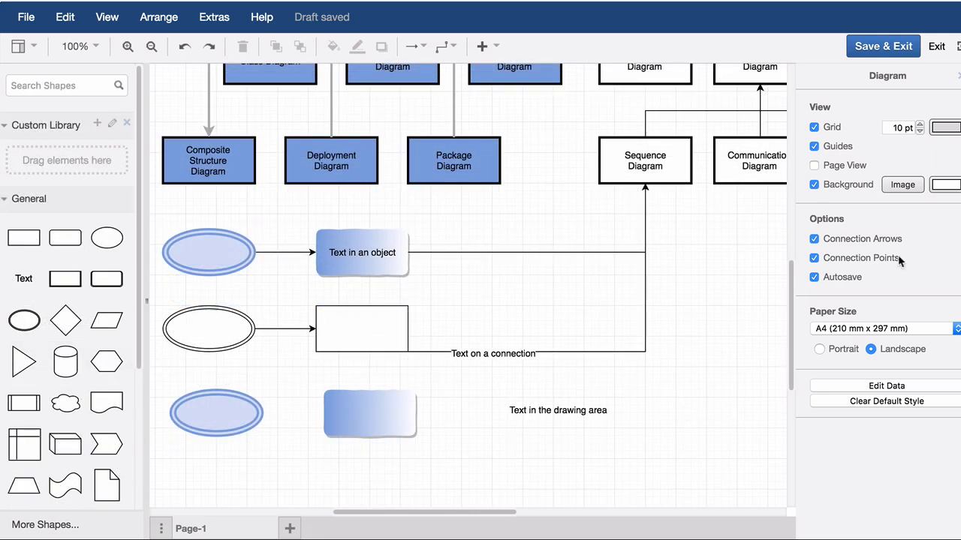
# Add Logo.jpg to the custom library and insert the logo onto the canvas.
pyautogui.moveTo(960, 226); pyautogui.dragTo(121, 176)
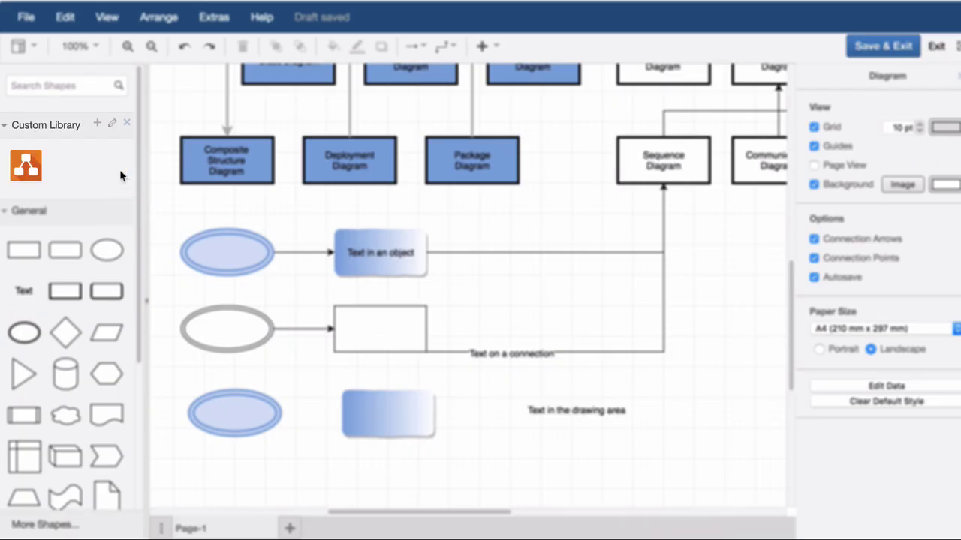
pyautogui.scroll(-6, 328, 269)
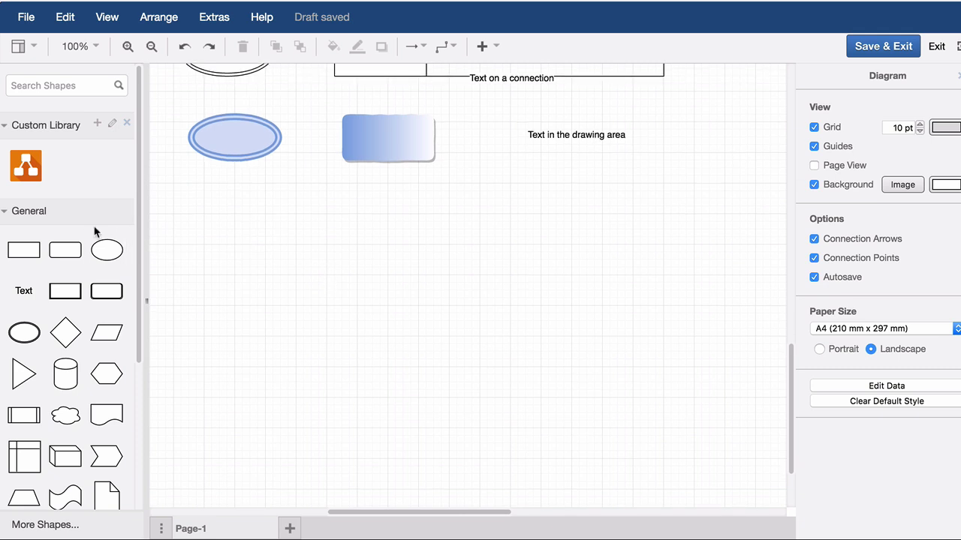
pyautogui.click(32, 175)
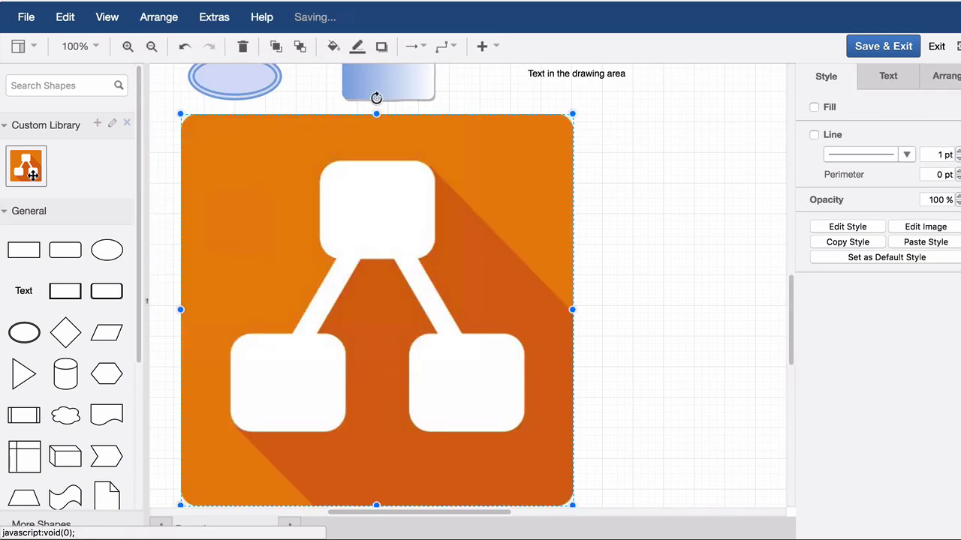
# Rename the custom library to 'Library 1'.
pyautogui.click(112, 123)
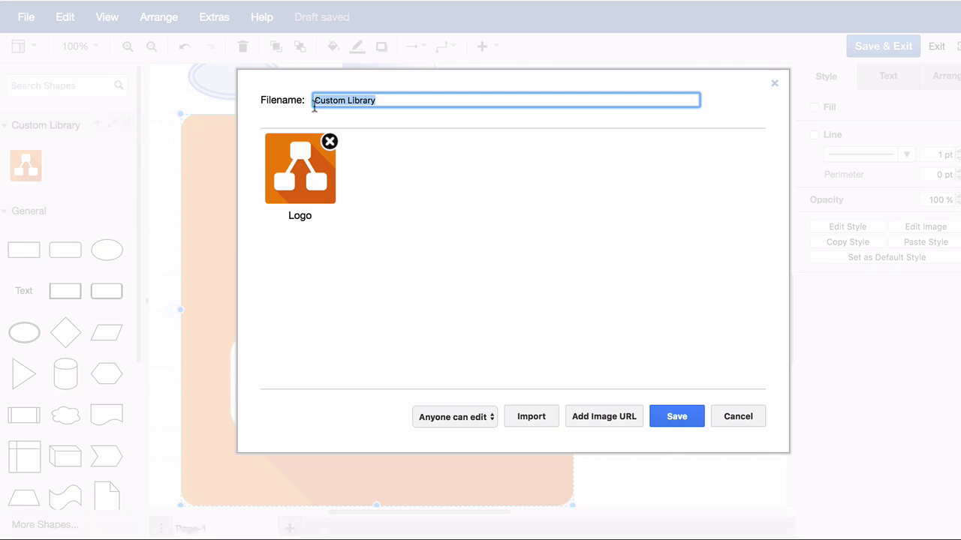
pyautogui.click(333, 99)
pyautogui.moveTo(344, 100); pyautogui.dragTo(308, 96)
pyautogui.press('BackSpace')
pyautogui.press('End')
pyautogui.click(371, 154)
# Remove the logo from the library, save it empty, and deselect the logo image.
pyautogui.click(330, 142)
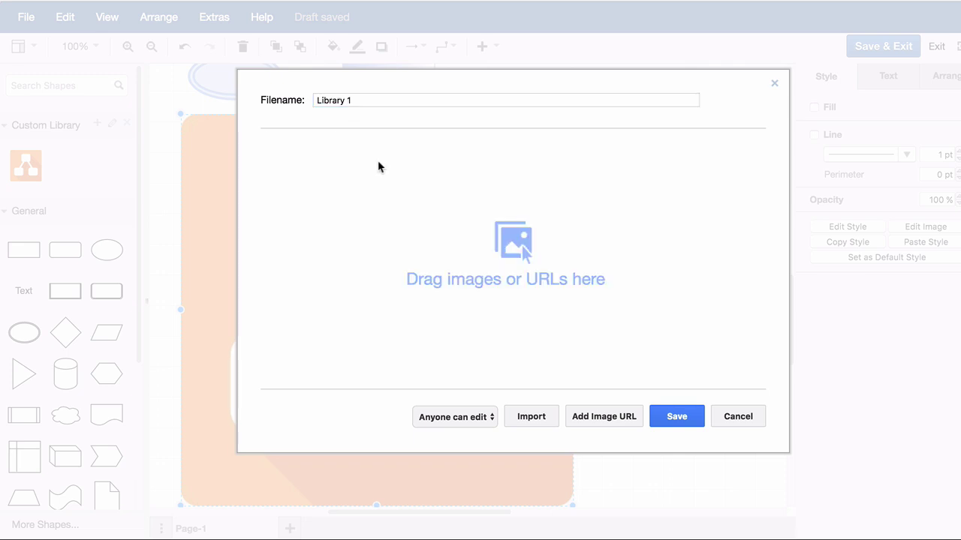
pyautogui.click(675, 415)
pyautogui.click(675, 411)
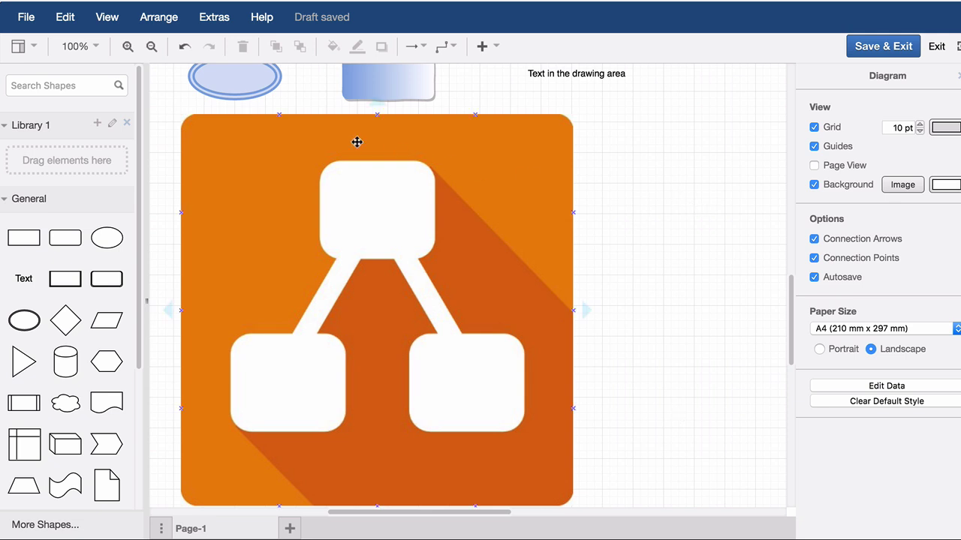
# Open File > Export and review the PNG, JPEG, PDF, SVG and XML formats.
pyautogui.click(29, 20)
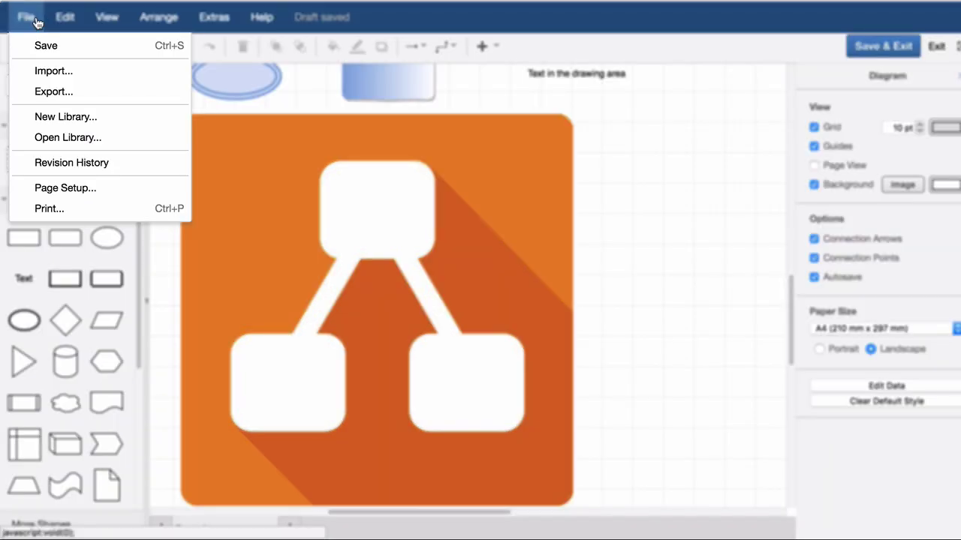
pyautogui.click(54, 91)
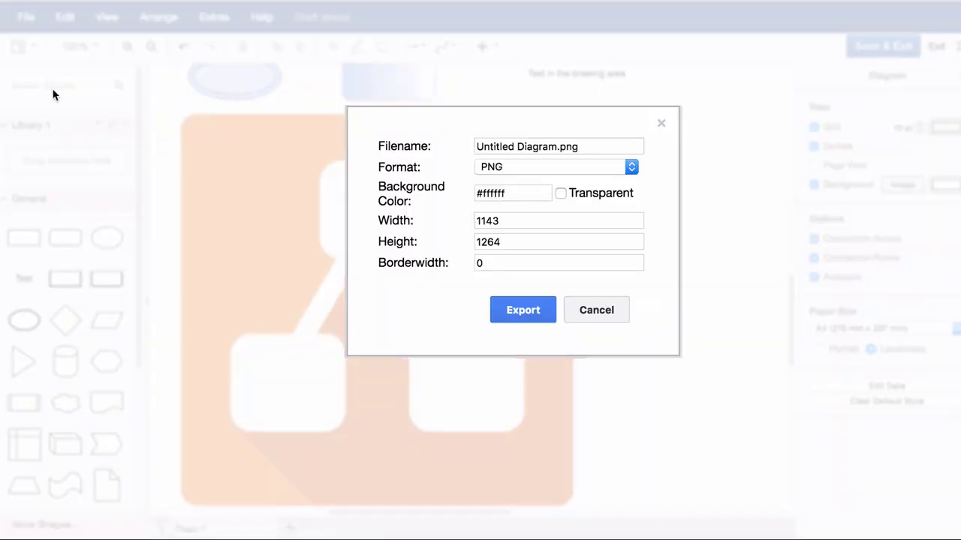
pyautogui.click(510, 167)
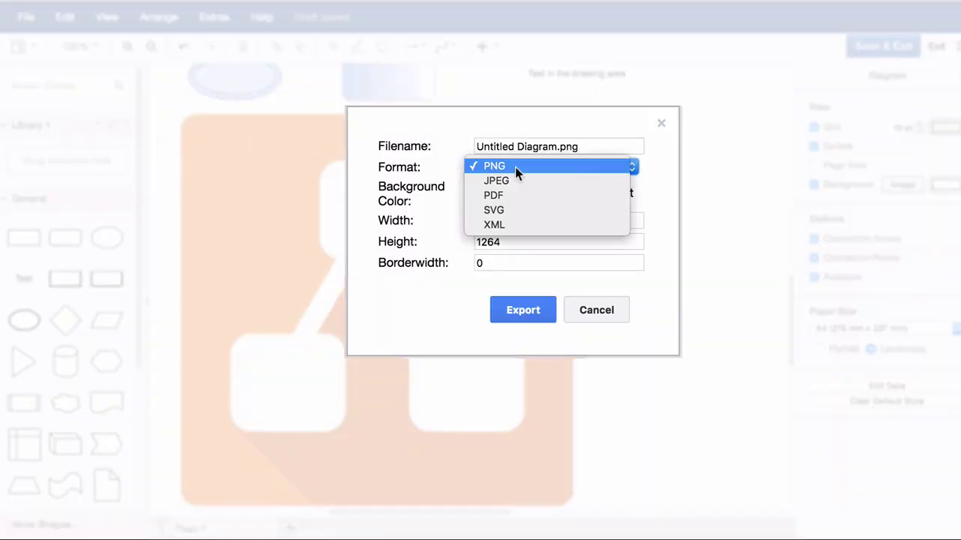